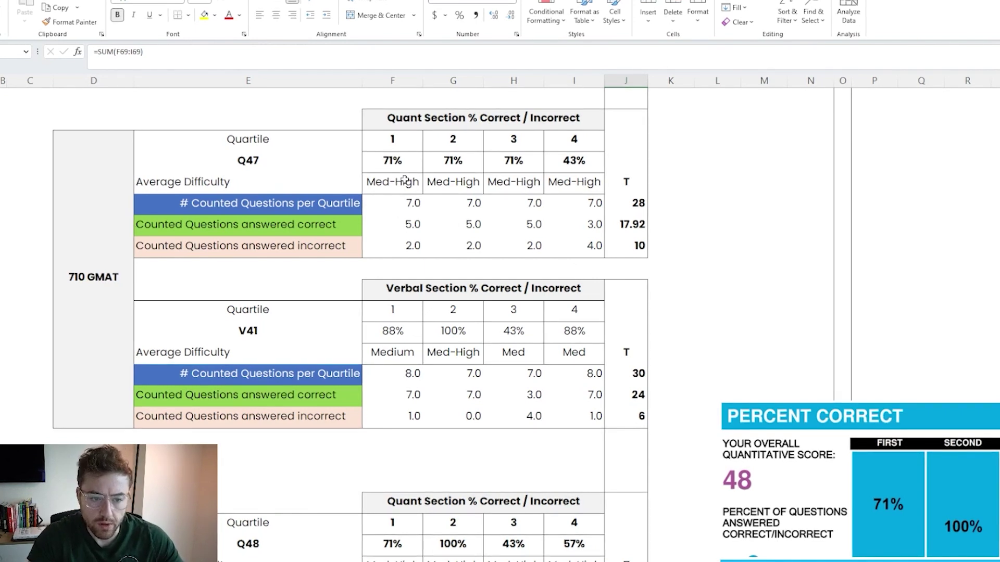
# - Examine the counted questions per quartile in the 710 GMAT Quant section and compare their total with the Verbal section's total
pyautogui.moveTo(612, 206); pyautogui.dragTo(411, 206)
pyautogui.click(618, 203)
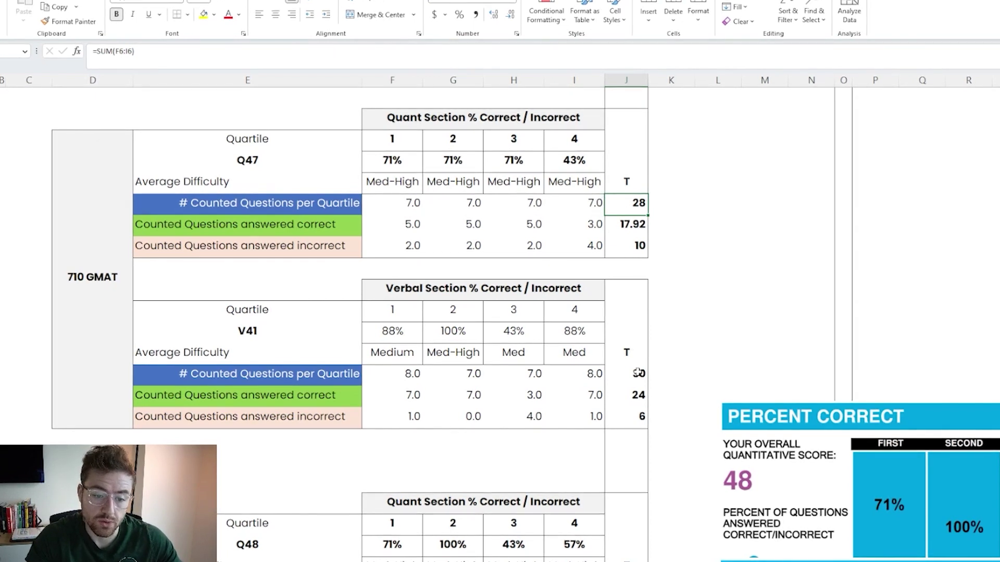
pyautogui.click(638, 373)
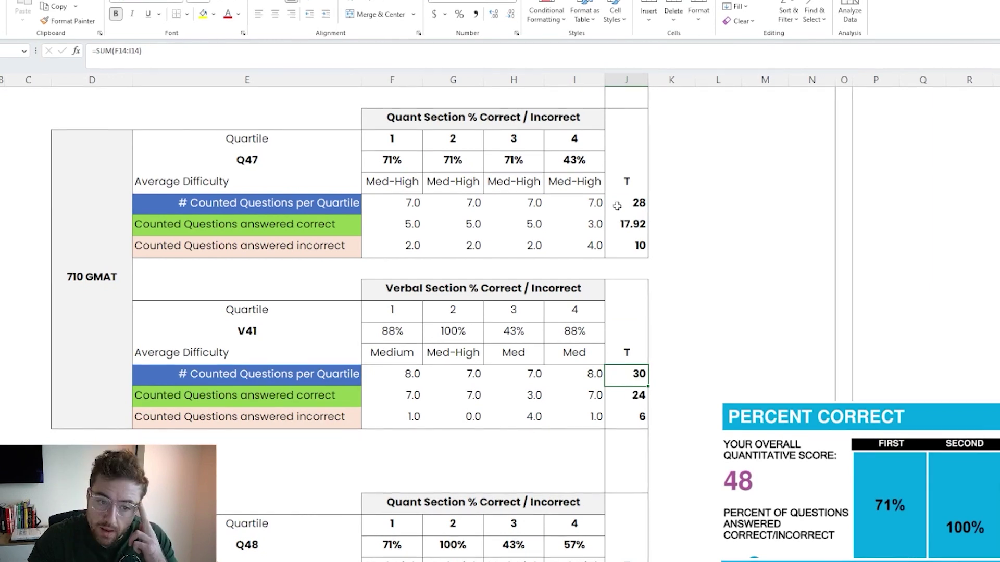
pyautogui.moveTo(618, 203); pyautogui.dragTo(399, 211)
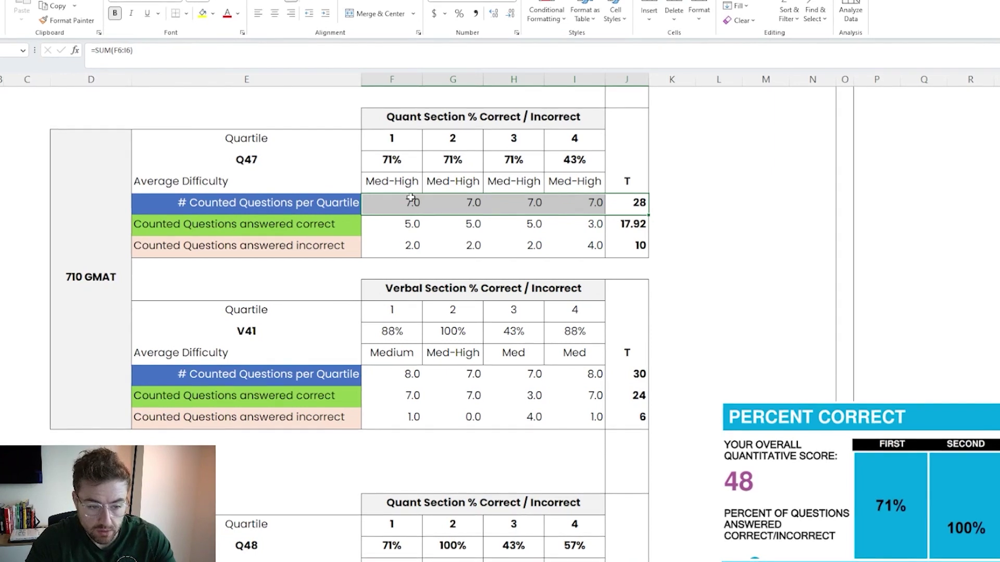
pyautogui.moveTo(410, 200); pyautogui.dragTo(621, 202)
pyautogui.click(623, 202)
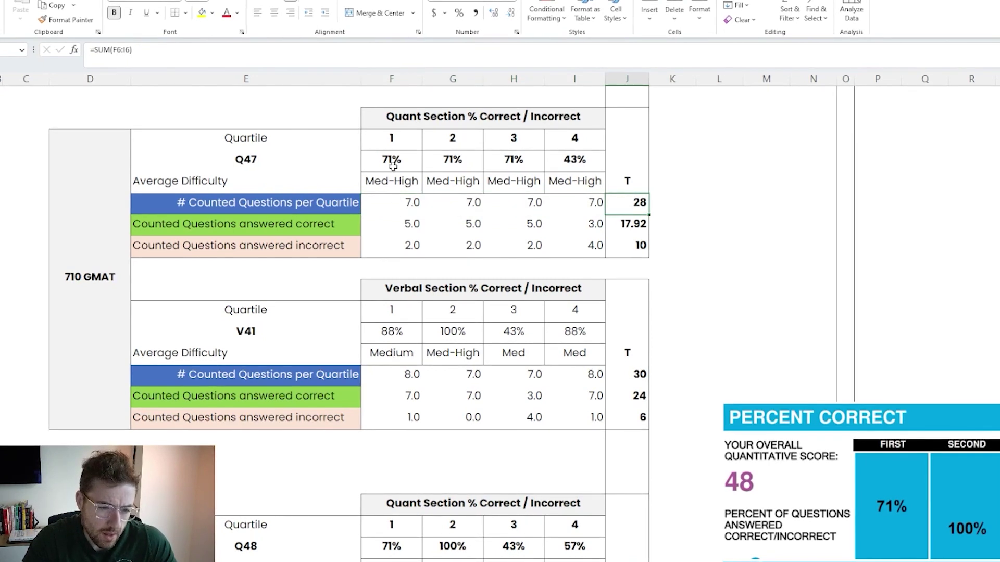
pyautogui.click(404, 201)
pyautogui.click(448, 202)
pyautogui.click(519, 201)
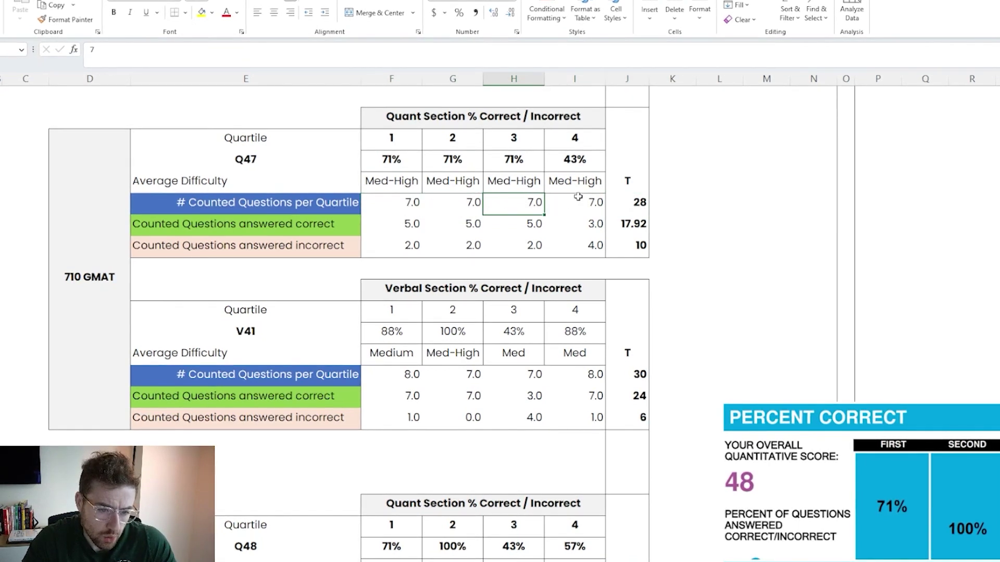
pyautogui.click(579, 199)
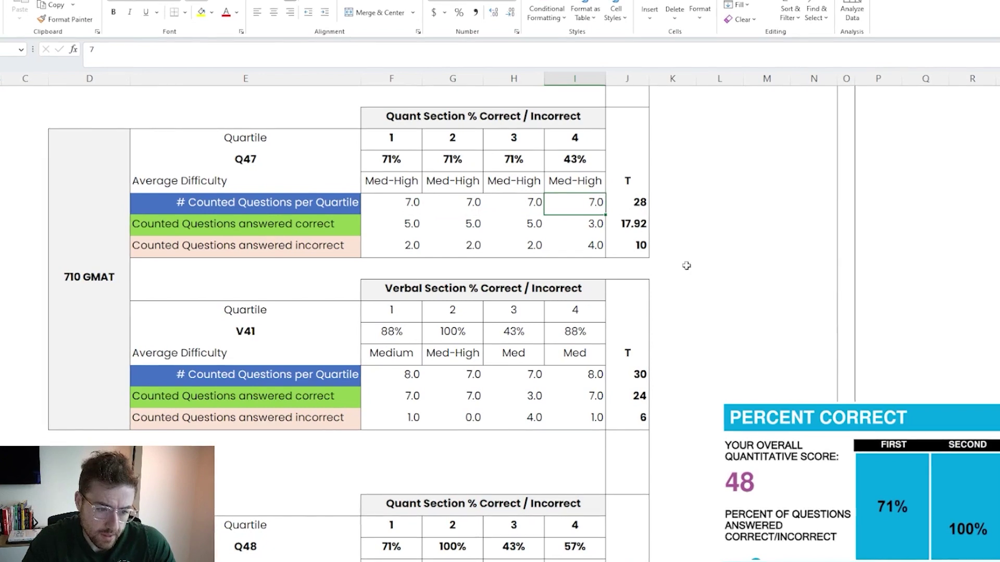
# - Move the Quantitative 48 percent-correct chart up beside the 710 GMAT tables
pyautogui.moveTo(802, 449); pyautogui.dragTo(752, 141)
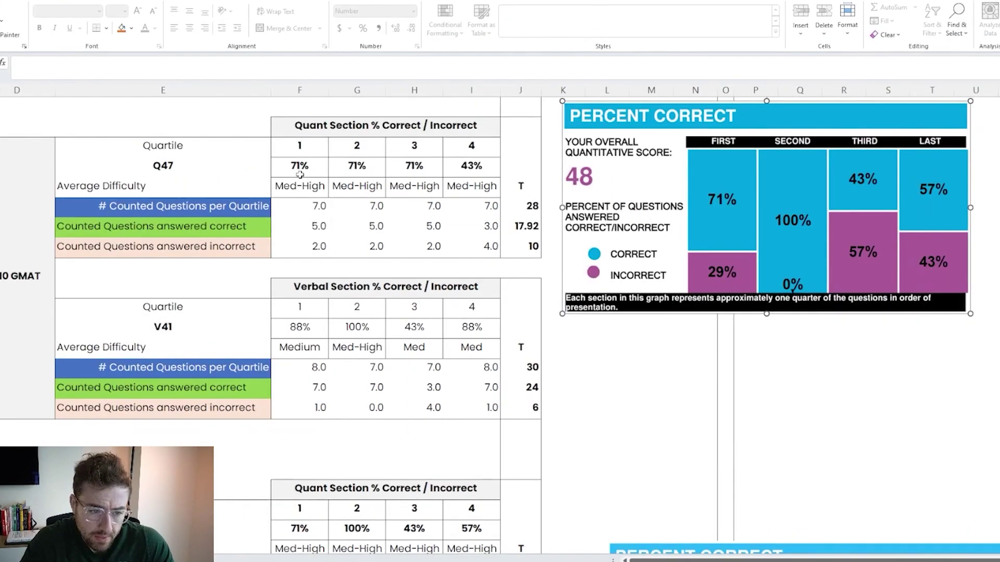
pyautogui.click(391, 181)
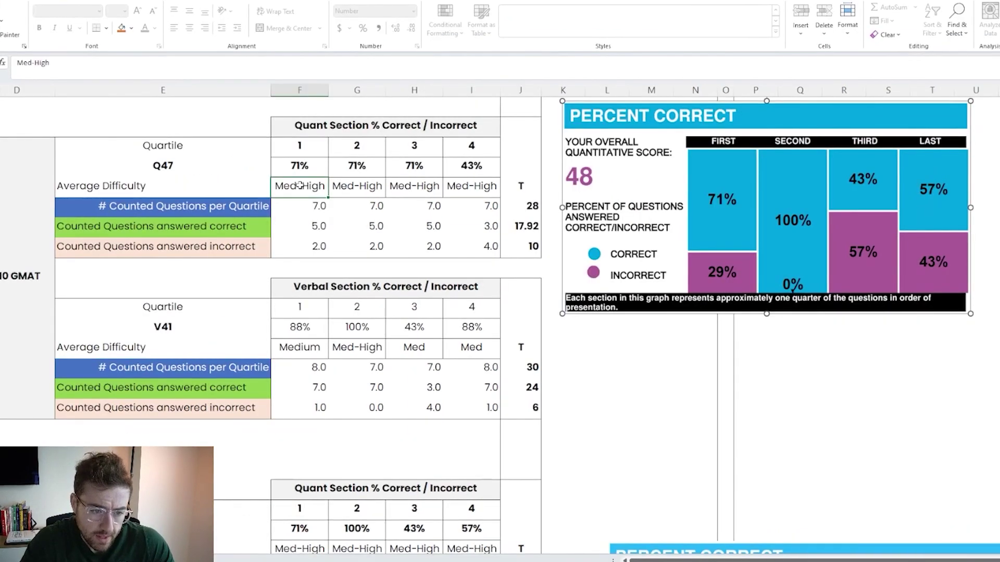
pyautogui.moveTo(300, 185); pyautogui.dragTo(500, 201)
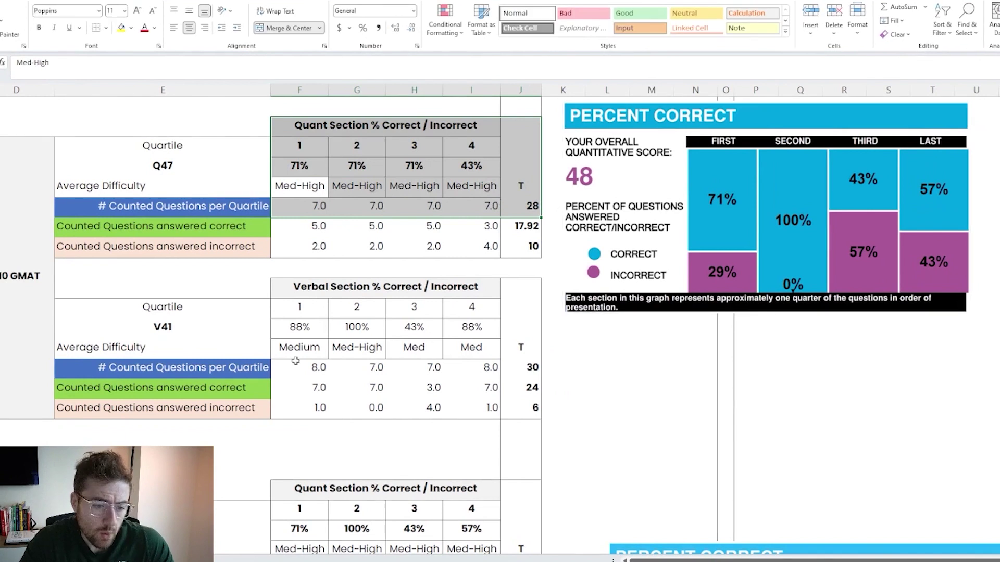
# - Review the V41 counted questions per quartile, especially quartiles 1 and 4, against the matching Q47 row
pyautogui.moveTo(313, 367); pyautogui.dragTo(521, 368)
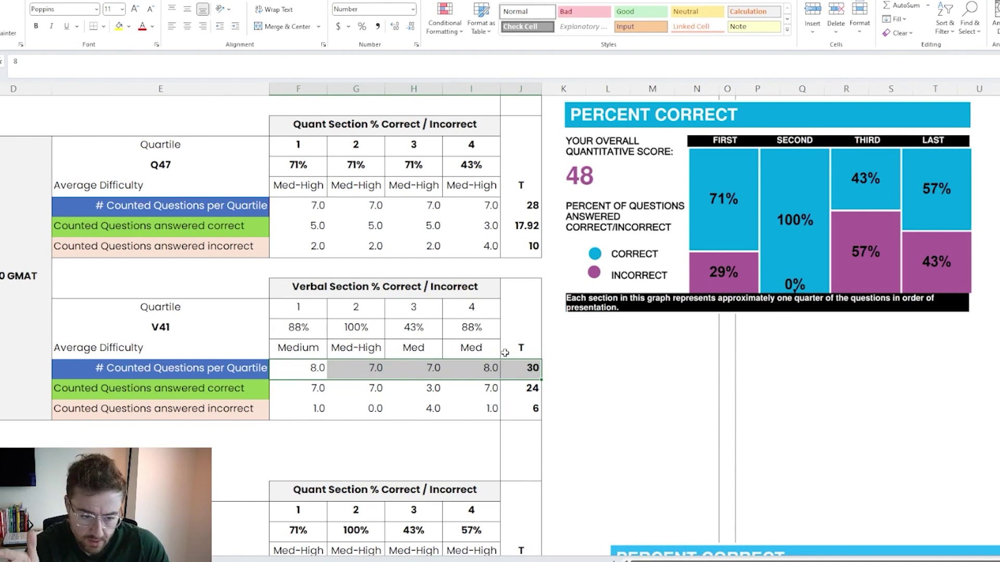
pyautogui.click(317, 371)
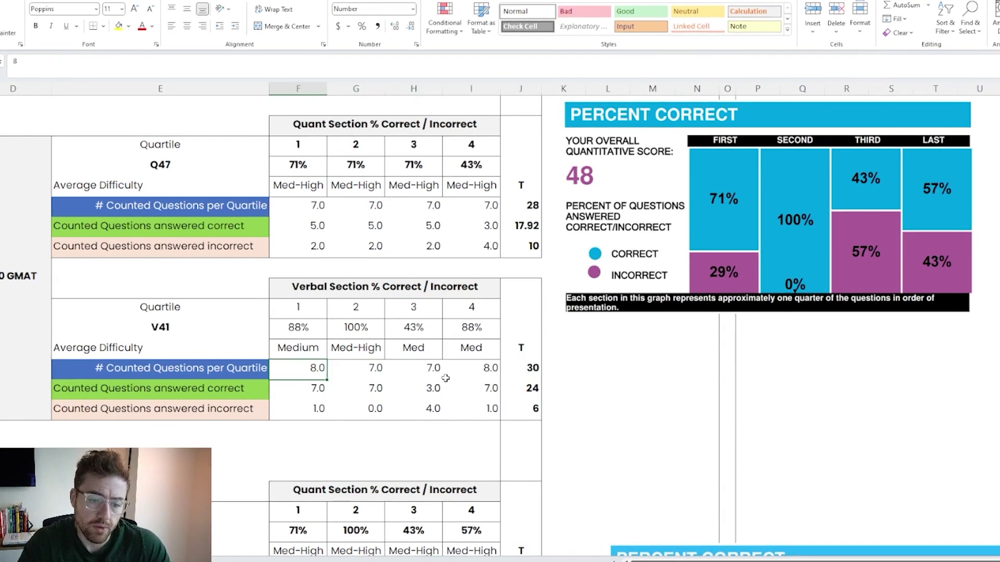
pyautogui.keyDown('ctrl'); pyautogui.click(484, 375); pyautogui.keyUp('ctrl')
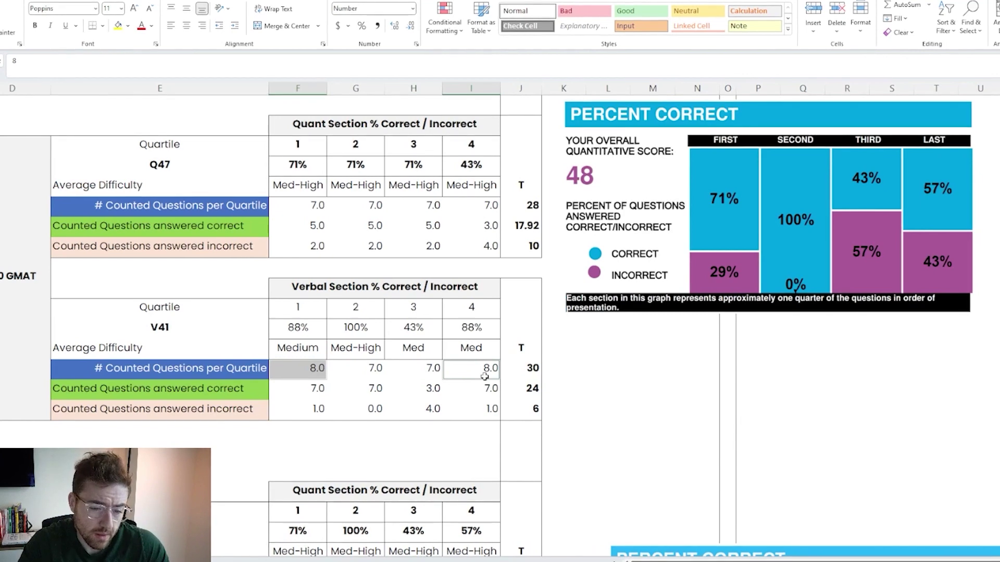
pyautogui.moveTo(375, 363); pyautogui.dragTo(400, 368)
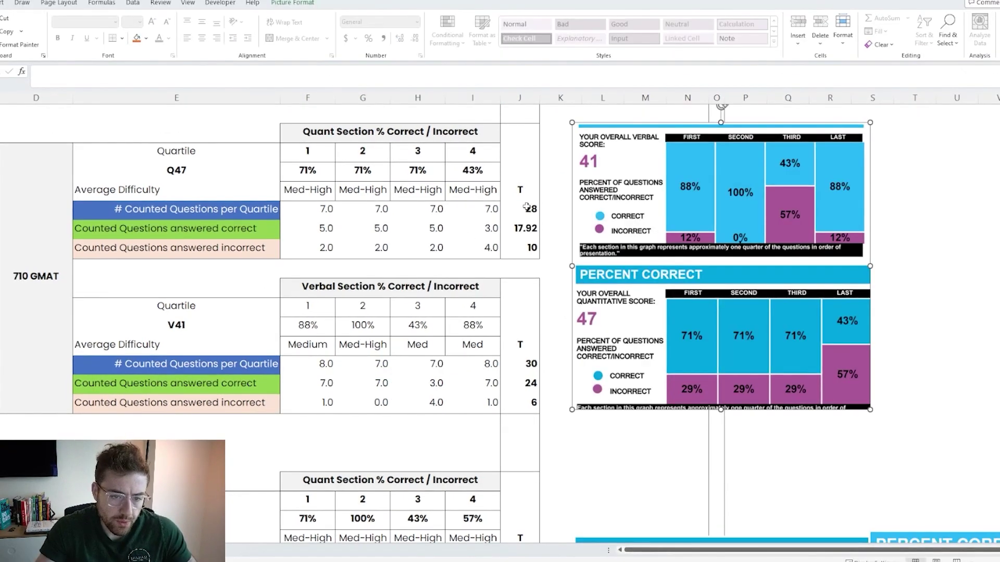
pyautogui.moveTo(527, 207); pyautogui.dragTo(324, 208)
pyautogui.moveTo(326, 363); pyautogui.dragTo(508, 363)
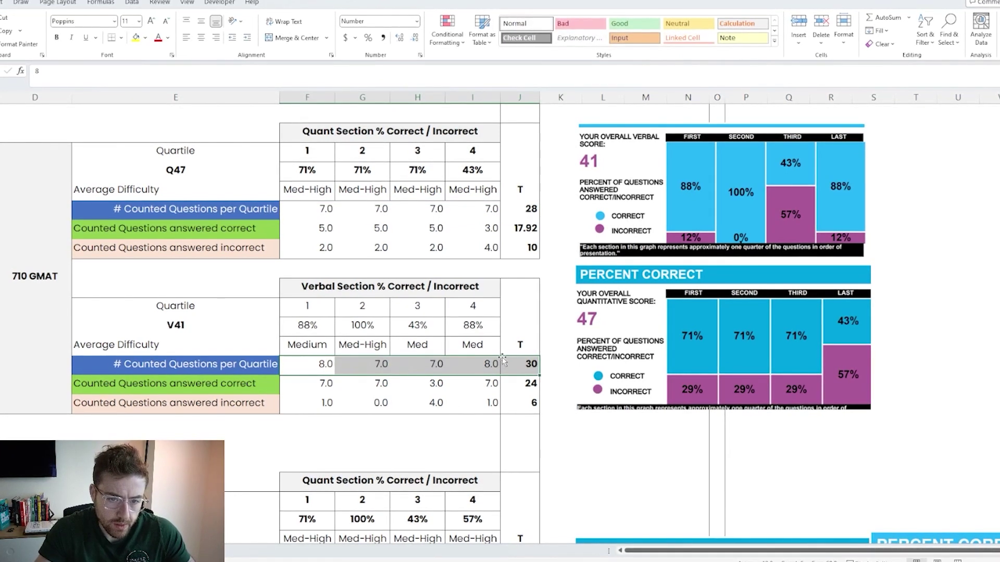
# - Nudge the combined Verbal 41 and Quantitative 47 chart picture slightly downward beside the 710 GMAT tables
pyautogui.click(579, 309)
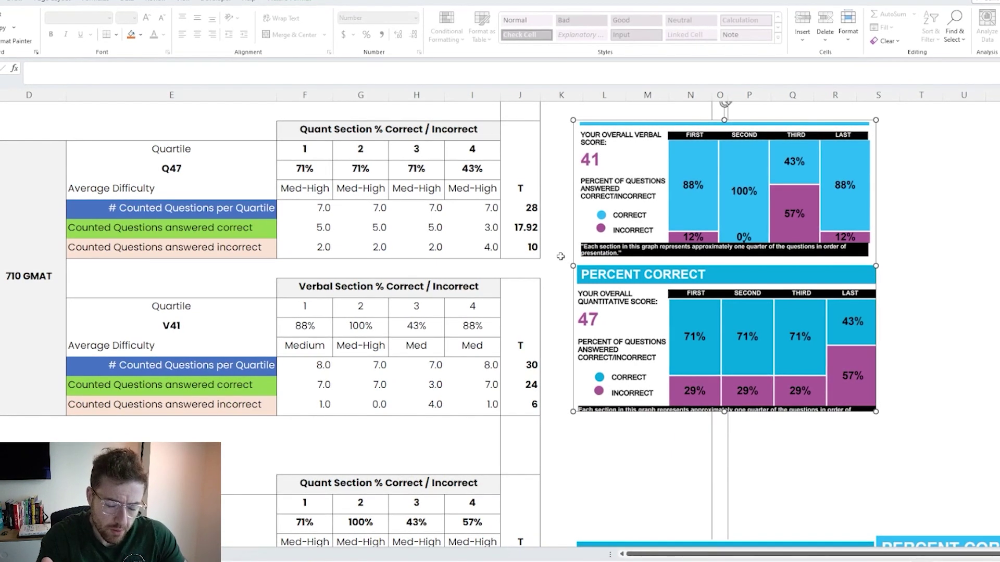
pyautogui.moveTo(600, 250); pyautogui.dragTo(595, 240)
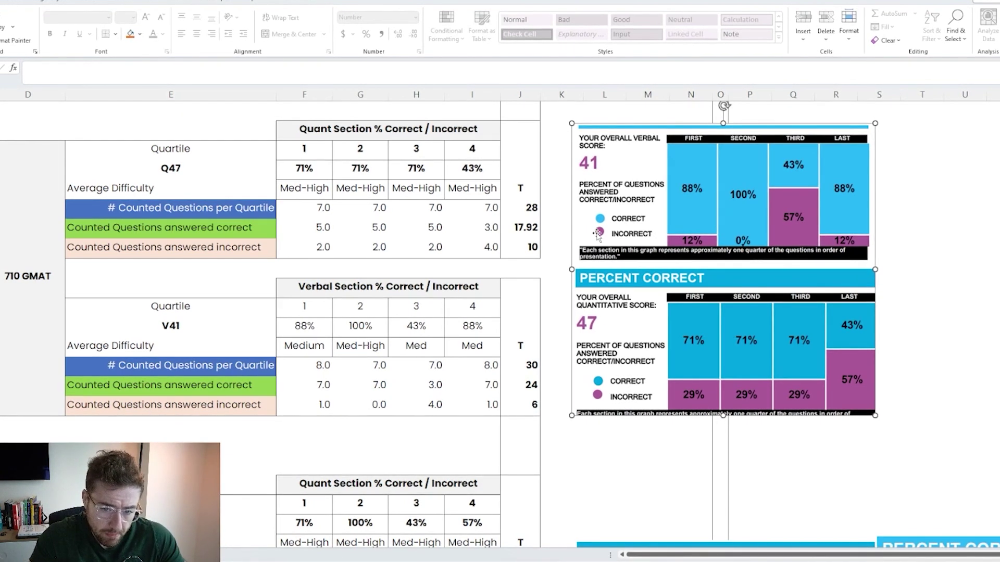
pyautogui.press('Escape')
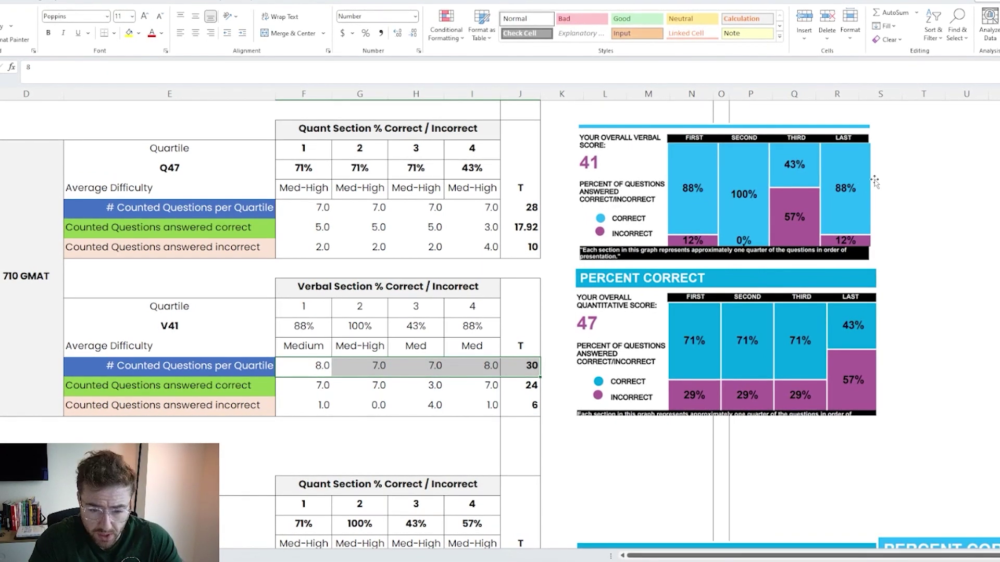
pyautogui.click(488, 380)
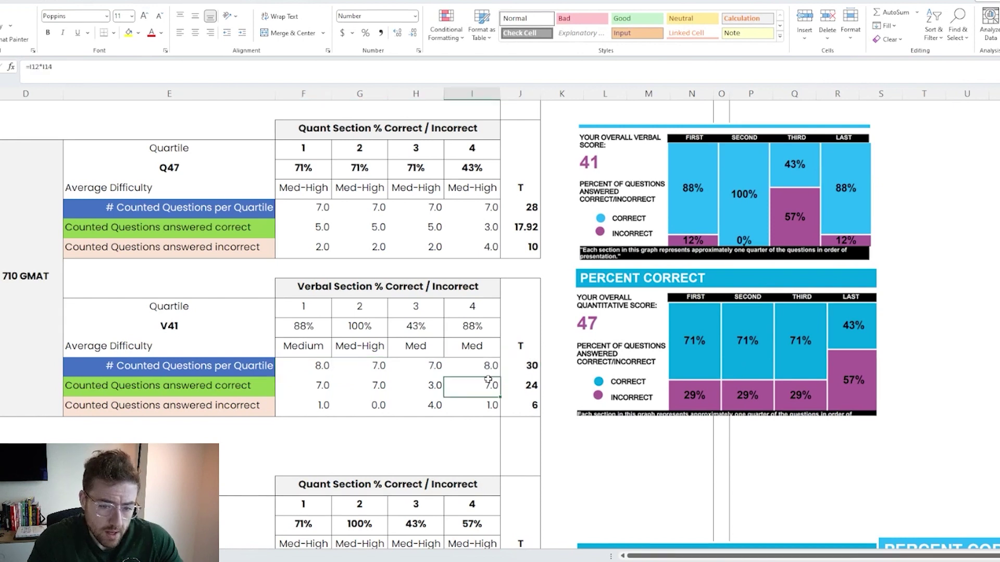
pyautogui.click(619, 329)
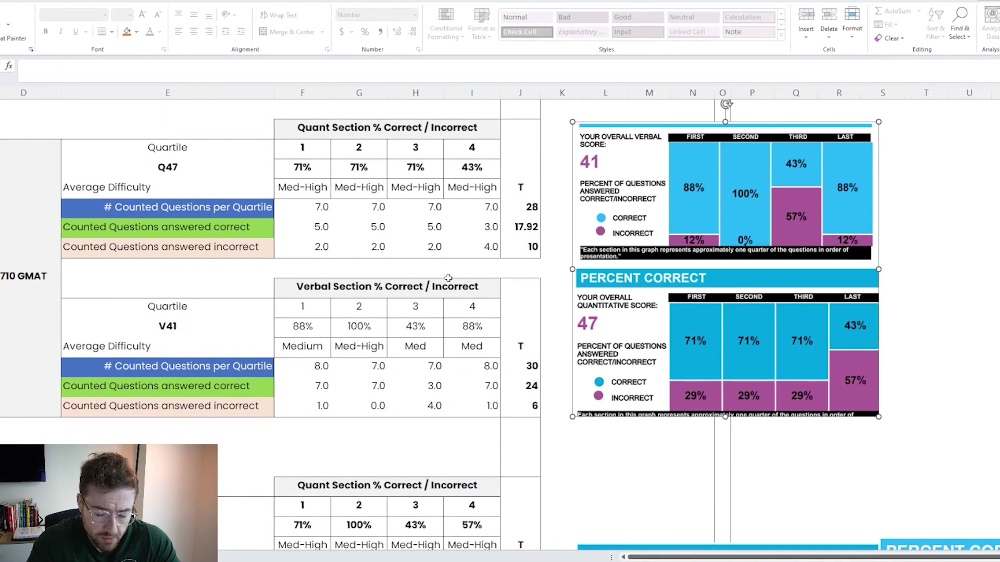
# - Examine the Q47 quartile percentages, average difficulty levels and counted questions answered incorrectly
pyautogui.moveTo(302, 167); pyautogui.dragTo(472, 167)
pyautogui.moveTo(302, 188); pyautogui.dragTo(458, 188)
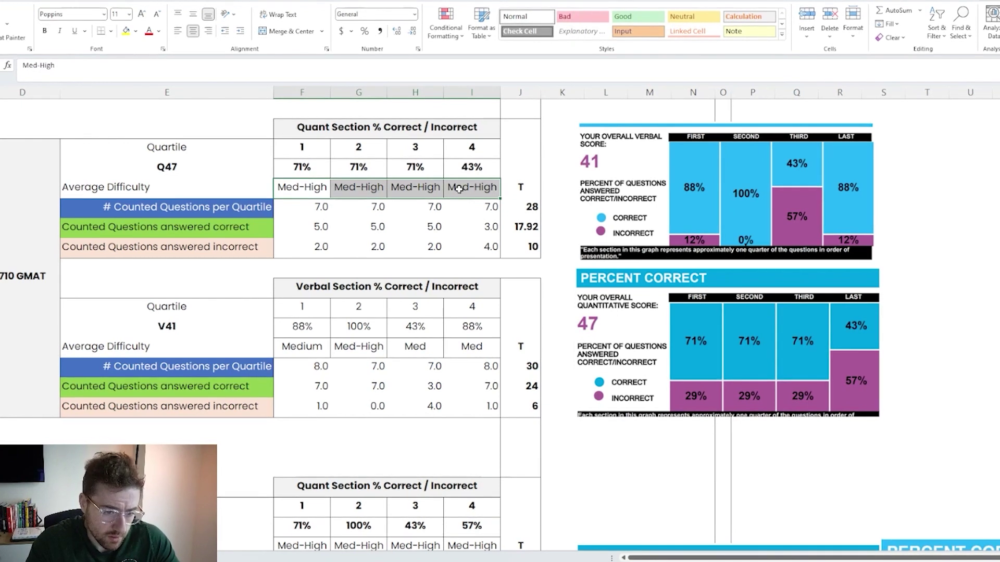
pyautogui.moveTo(517, 248); pyautogui.dragTo(314, 249)
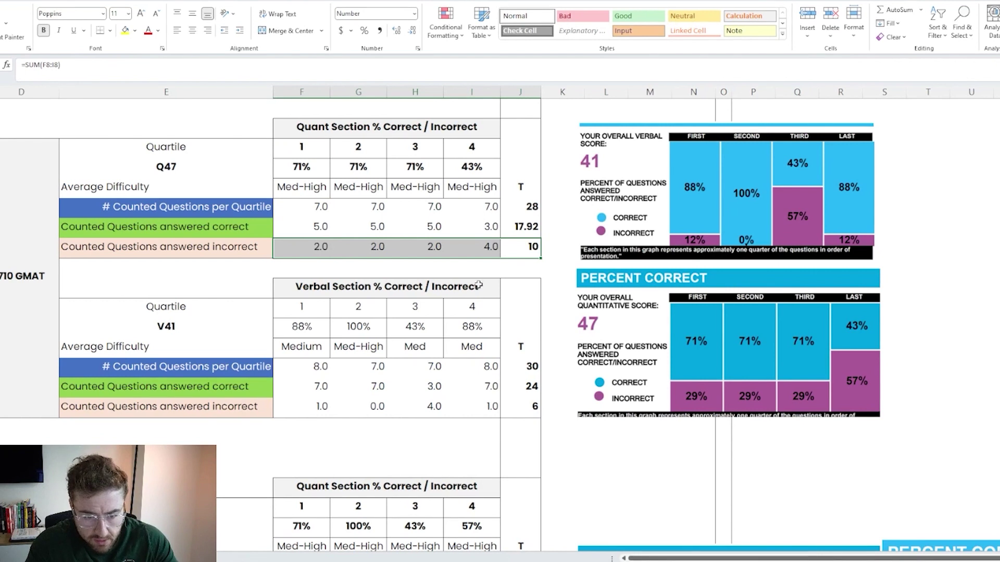
pyautogui.click(299, 166)
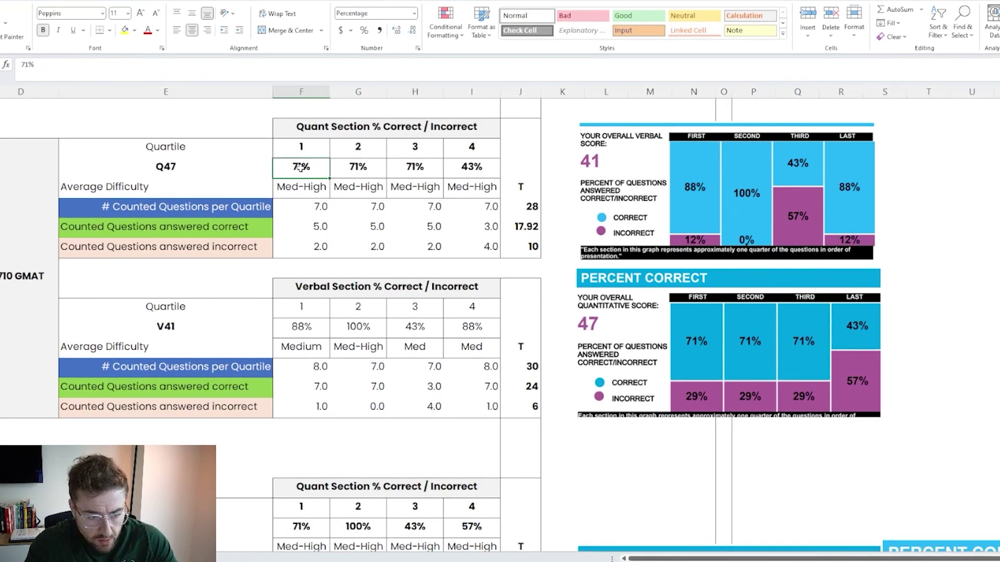
pyautogui.click(305, 248)
pyautogui.moveTo(306, 248); pyautogui.dragTo(514, 250)
# - Inspect the first Q47 quartile's counted questions, percent correct and the formula behind its incorrect-answer count
pyautogui.click(324, 206)
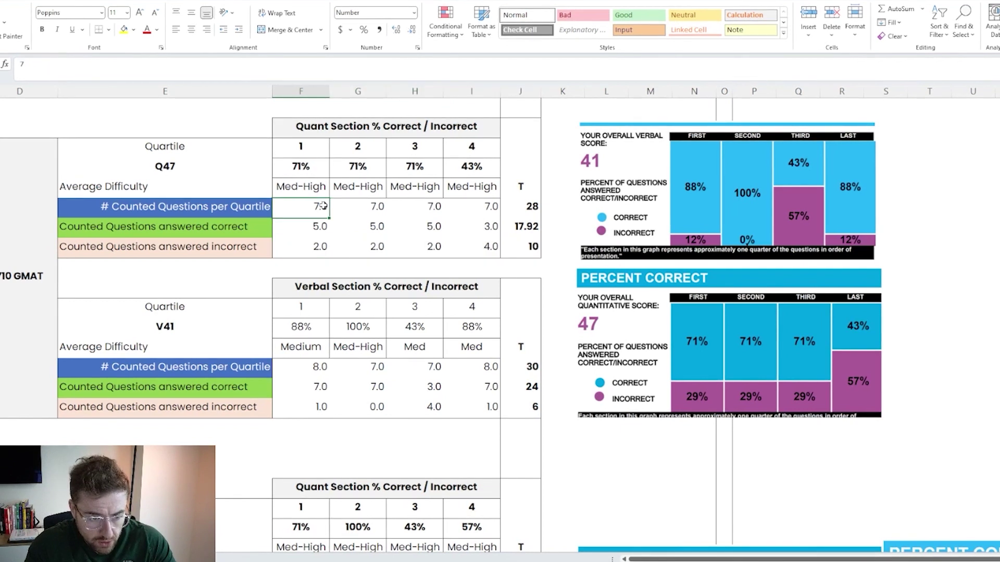
pyautogui.click(314, 169)
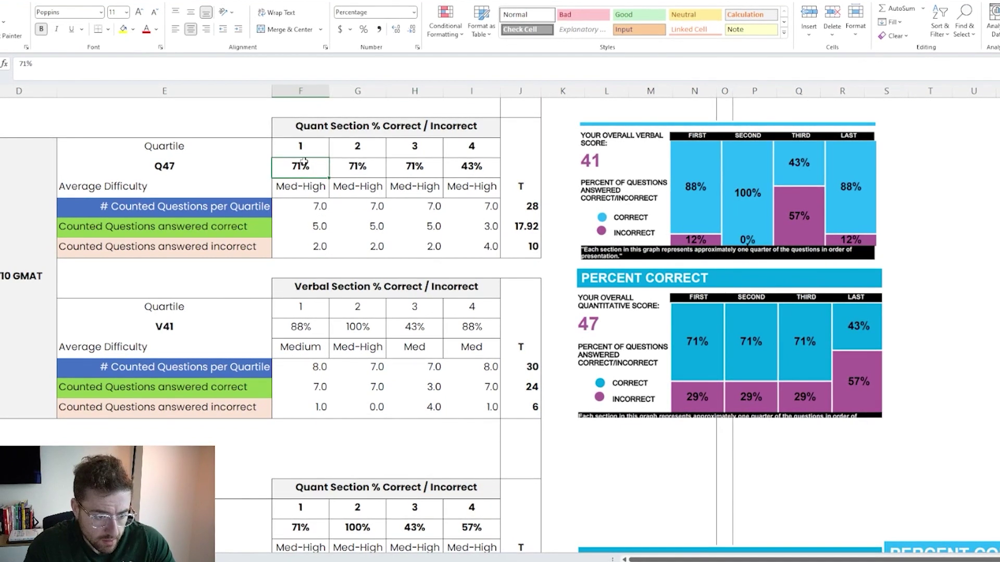
pyautogui.click(316, 205)
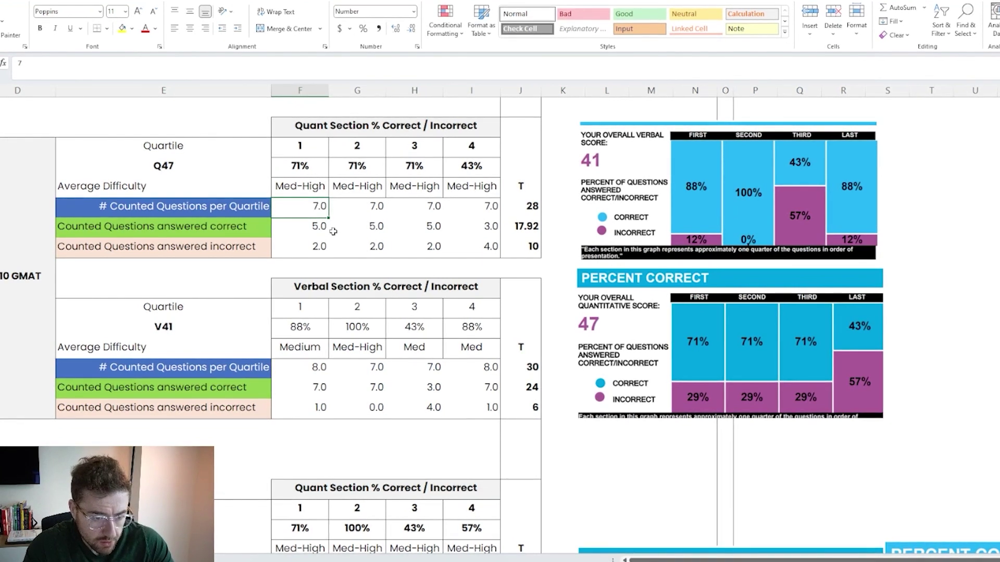
pyautogui.click(304, 246)
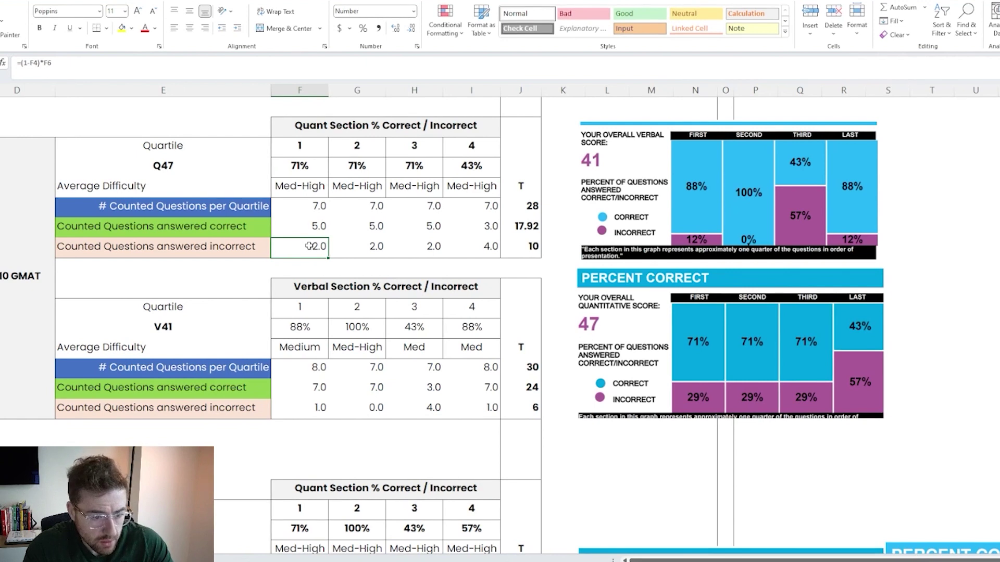
# - Compare the incorrect-answer rows and their totals between the Q47 and V41 sections
pyautogui.moveTo(309, 247); pyautogui.dragTo(534, 246)
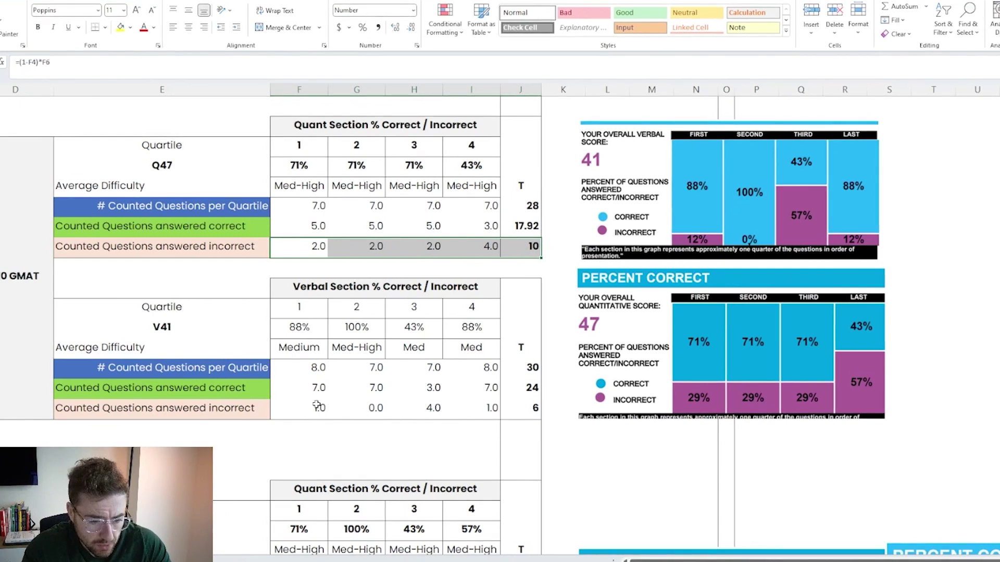
pyautogui.moveTo(316, 406); pyautogui.dragTo(526, 405)
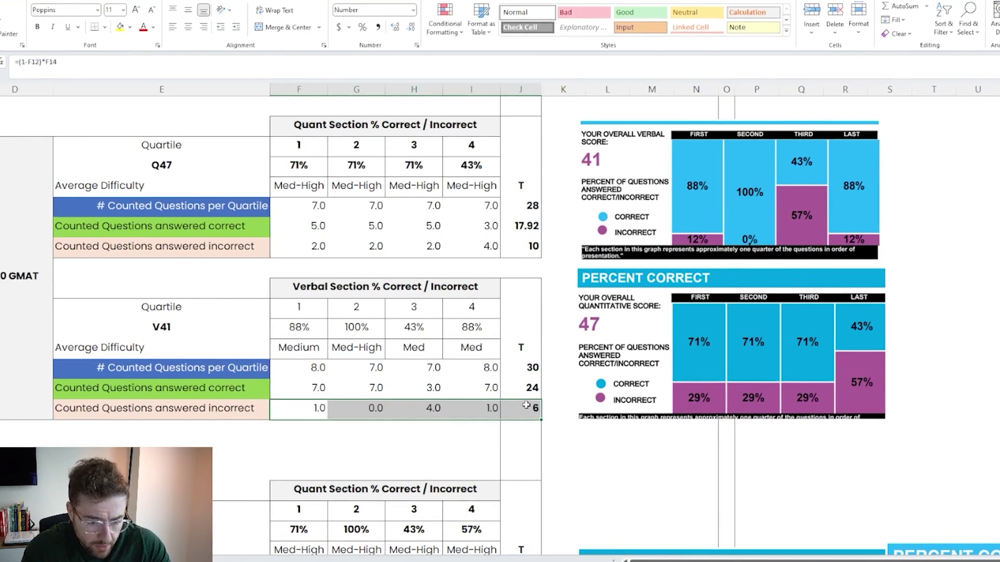
pyautogui.click(525, 246)
pyautogui.keyDown('ctrl'); pyautogui.click(528, 406); pyautogui.keyUp('ctrl')
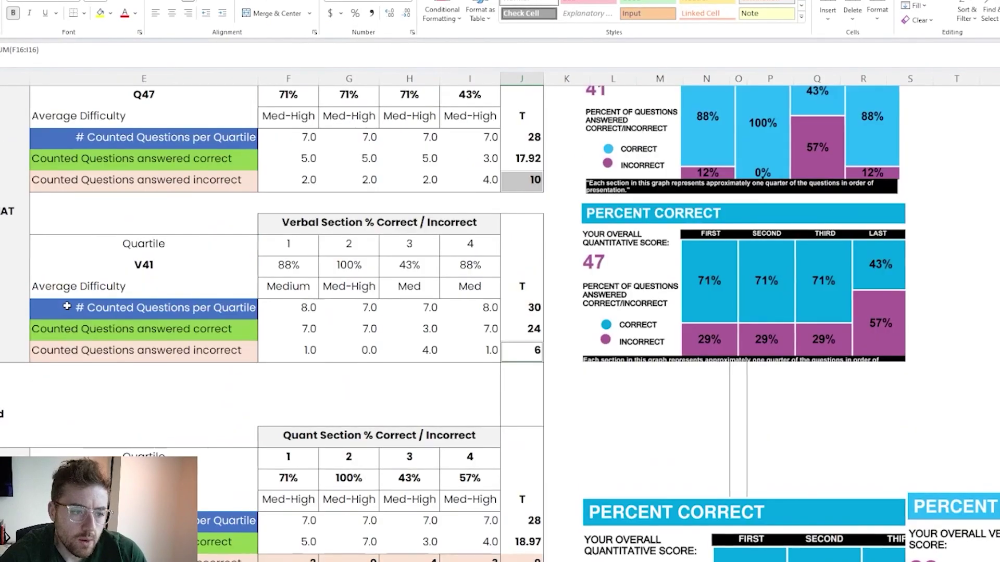
# - Stack the Quantitative 48 chart above the Verbal 38 chart beside the Q48 and V38 tables
pyautogui.scroll(-3, 67, 307)
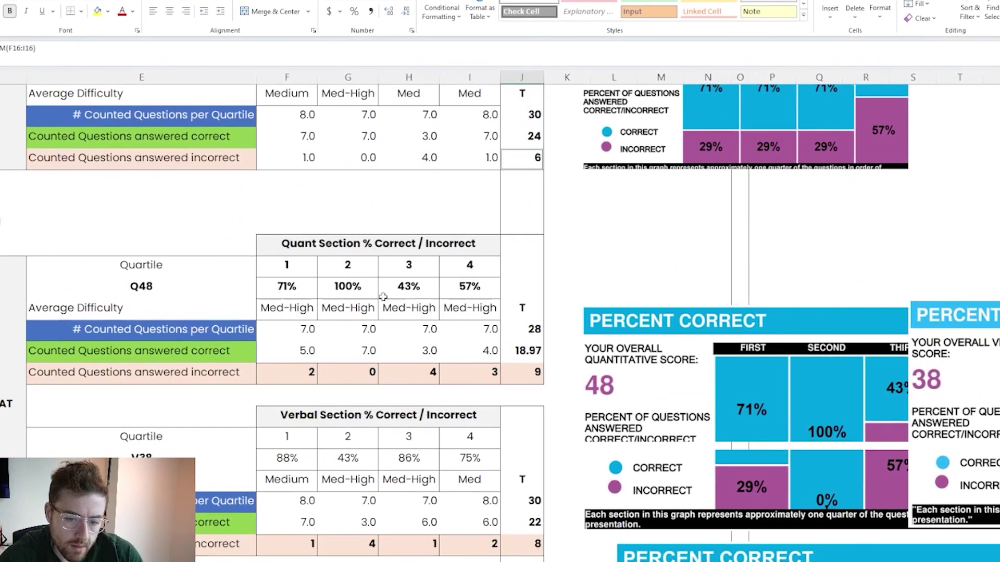
pyautogui.moveTo(625, 344); pyautogui.dragTo(647, 284)
pyautogui.moveTo(964, 410); pyautogui.dragTo(640, 459)
pyautogui.moveTo(710, 493); pyautogui.dragTo(704, 516)
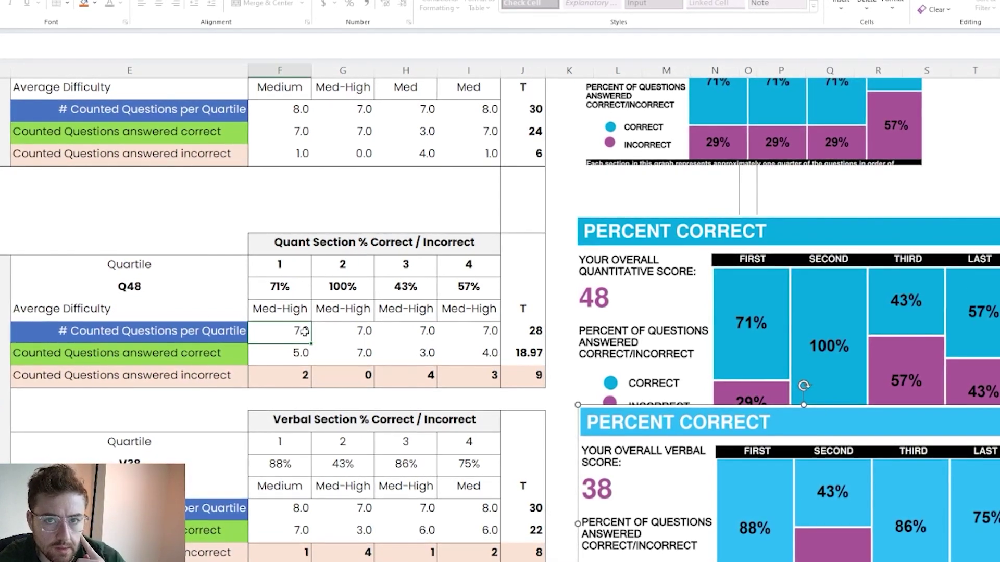
pyautogui.moveTo(306, 333); pyautogui.dragTo(492, 333)
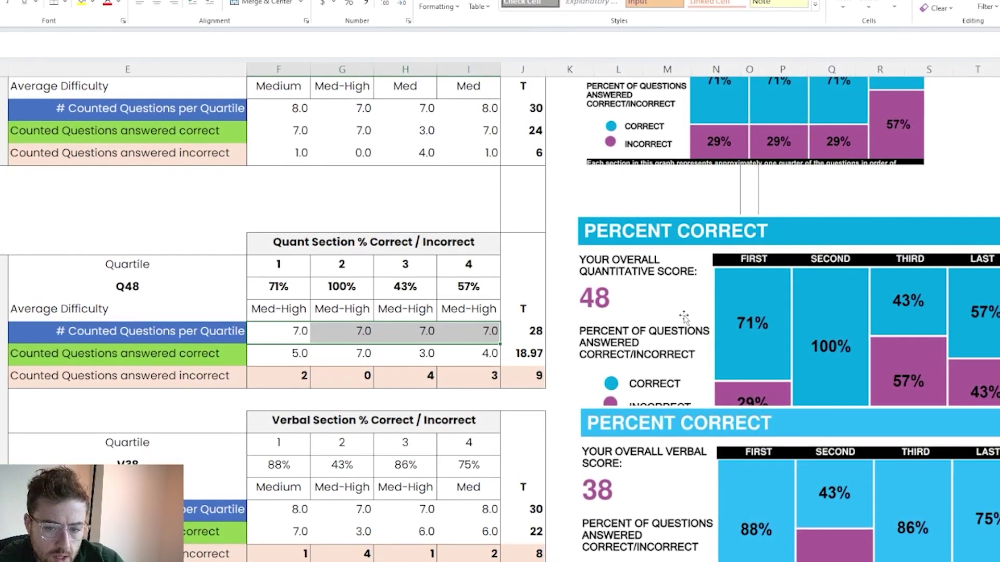
pyautogui.click(684, 317)
pyautogui.moveTo(688, 311); pyautogui.dragTo(685, 292)
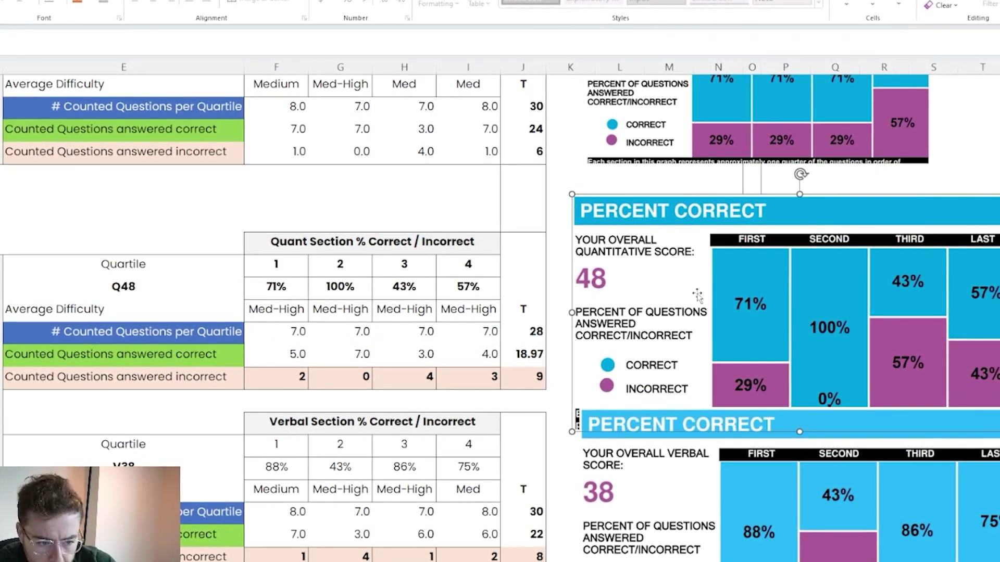
# - Review the Q48 counted questions and first-quartile percentage, including the V38 table below
pyautogui.moveTo(295, 333); pyautogui.dragTo(479, 332)
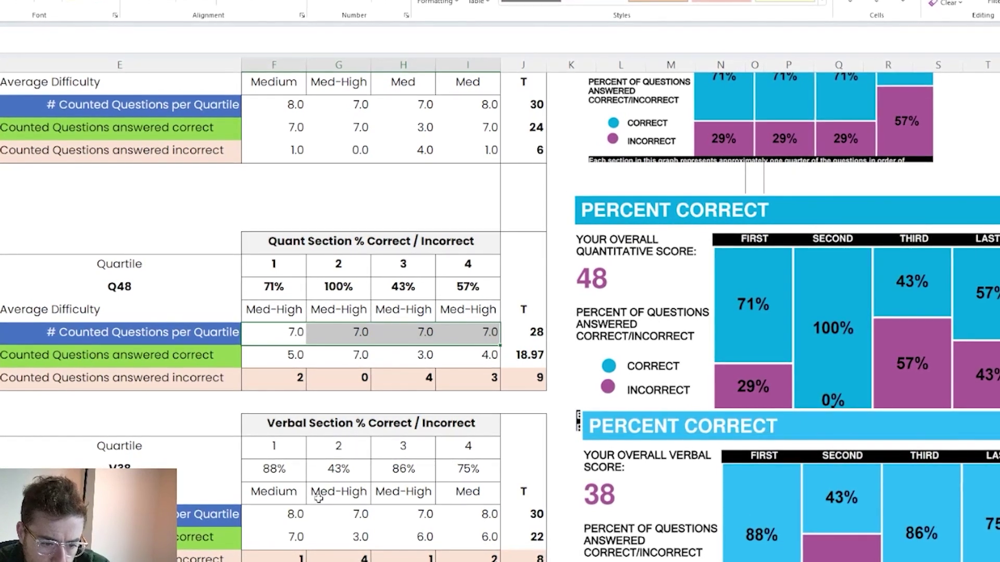
pyautogui.click(263, 291)
pyautogui.scroll(-1, 461, 318)
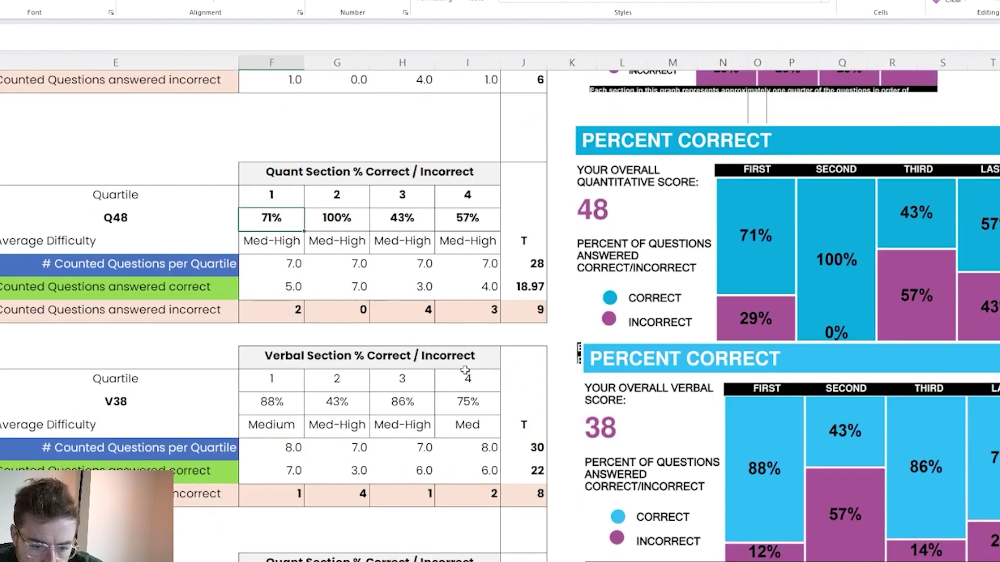
# - Compare the first-quartile percentages of Q48 and V38, including a look back at the Q47 and V41 section above
pyautogui.click(530, 313)
pyautogui.click(266, 217)
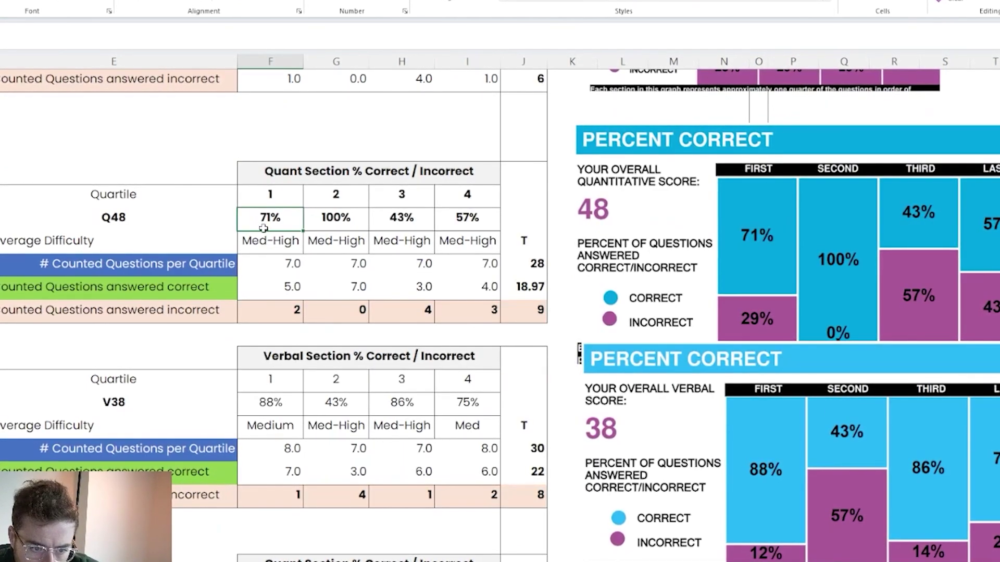
pyautogui.click(281, 409)
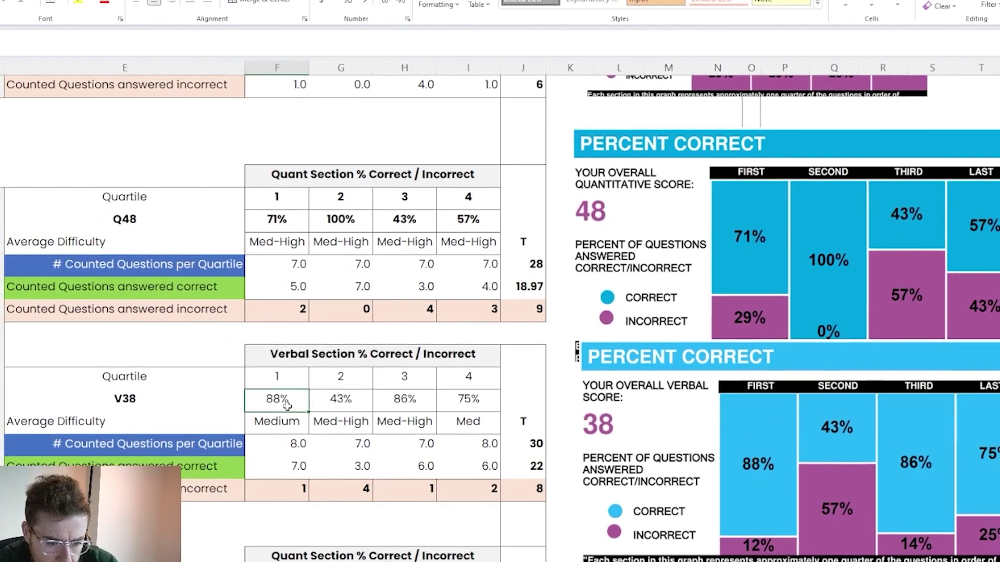
pyautogui.scroll(1, 287, 406)
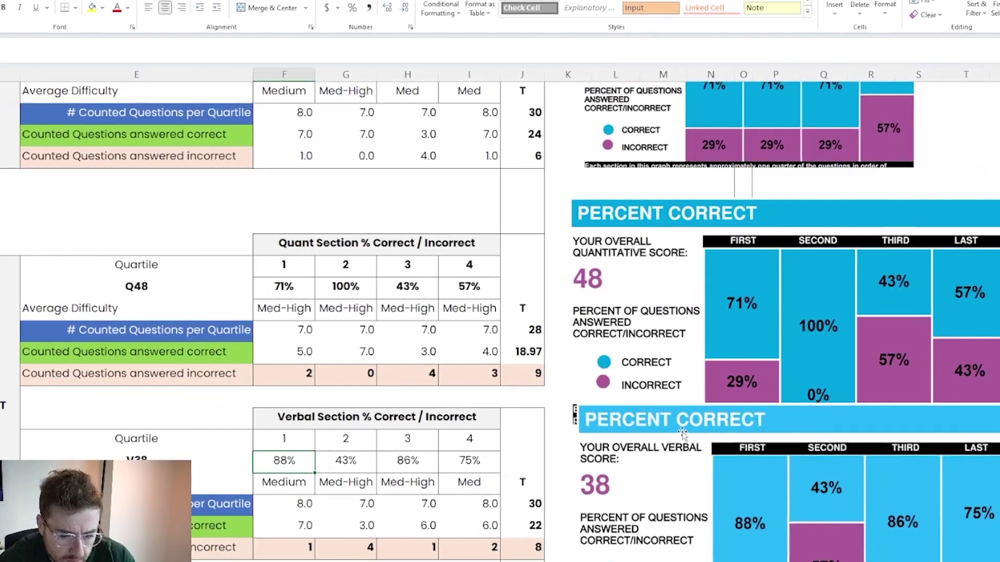
pyautogui.scroll(-1, 290, 405)
pyautogui.scroll(5, 310, 214)
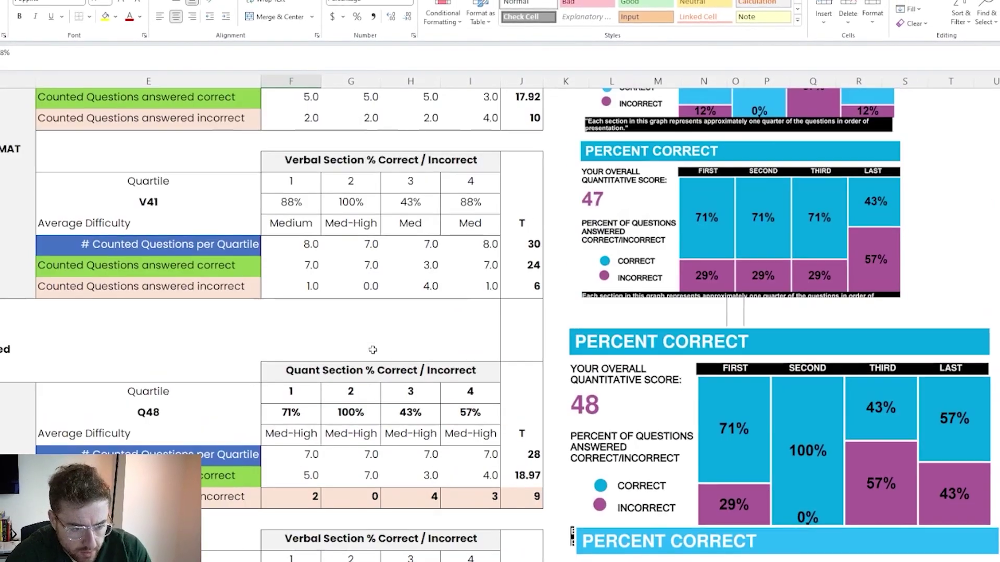
pyautogui.scroll(-5, 310, 214)
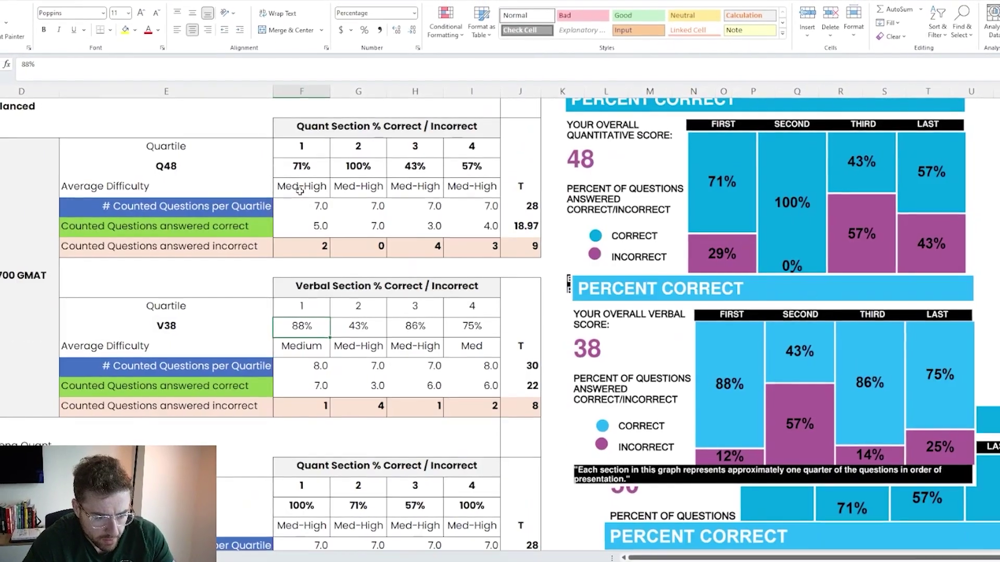
# - Check the Q48 second-quartile counted questions, and select the Q48 and V38 incorrect-answer totals together to compare their sum
pyautogui.click(341, 207)
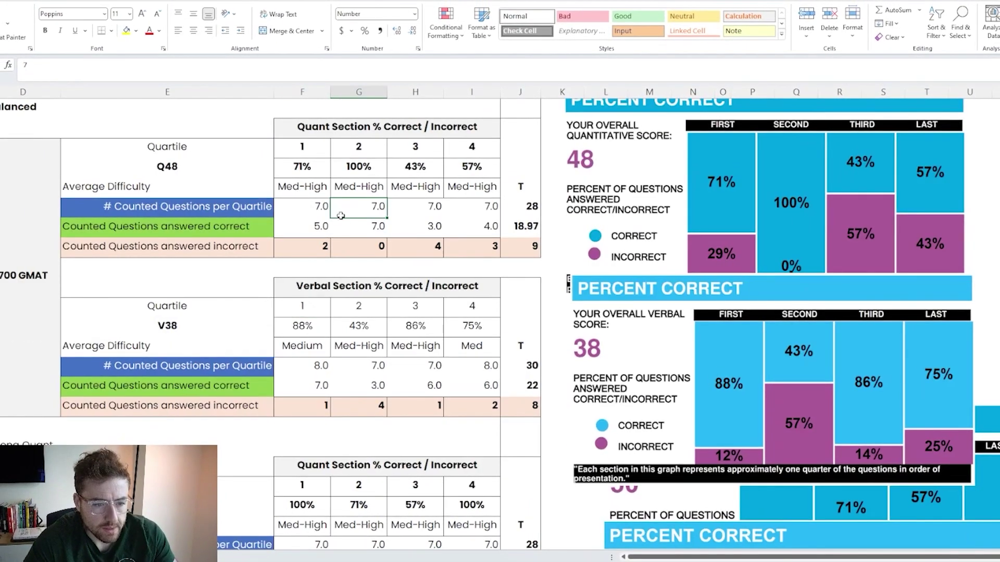
pyautogui.click(527, 252)
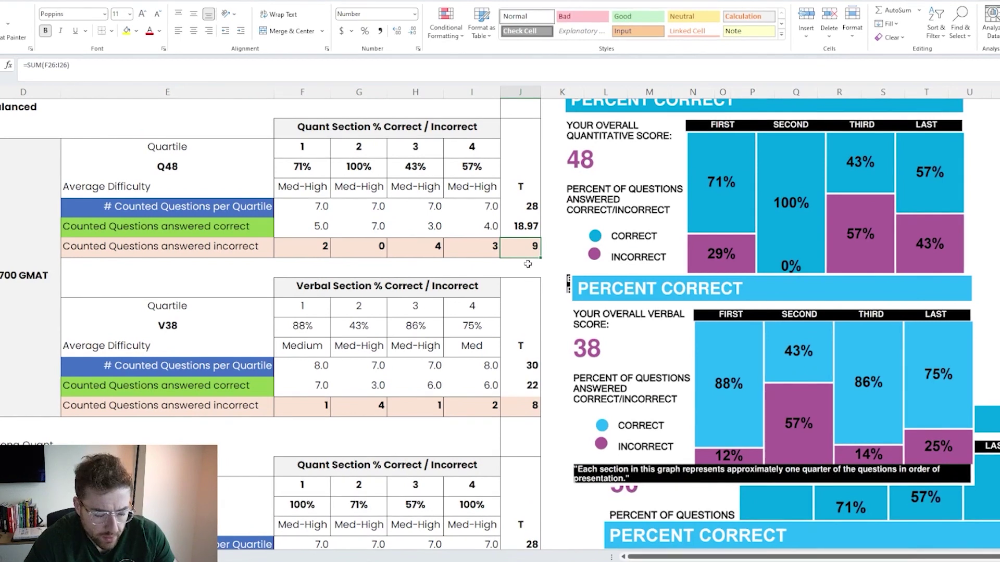
pyautogui.click(516, 411)
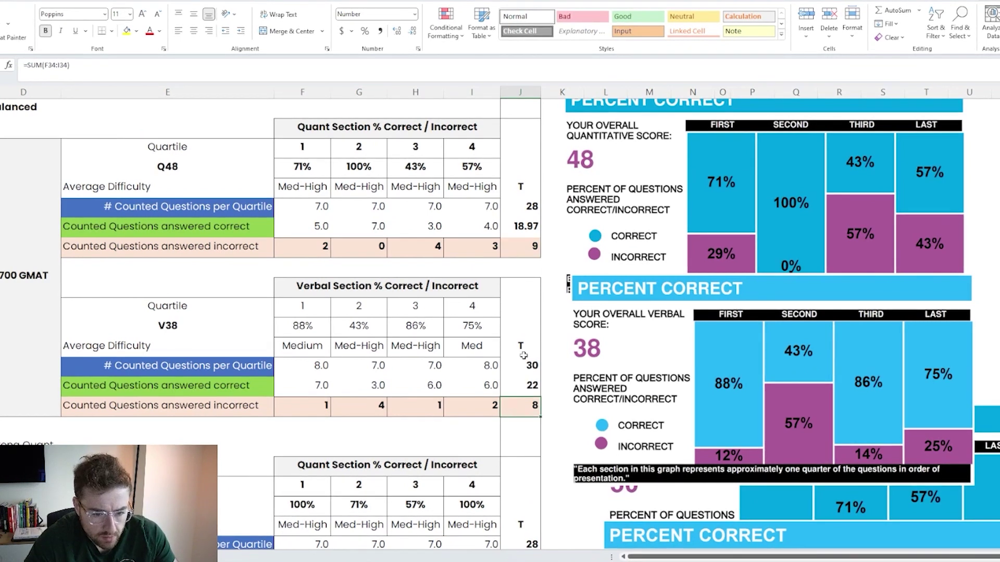
pyautogui.keyDown('ctrl'); pyautogui.click(521, 244); pyautogui.keyUp('ctrl')
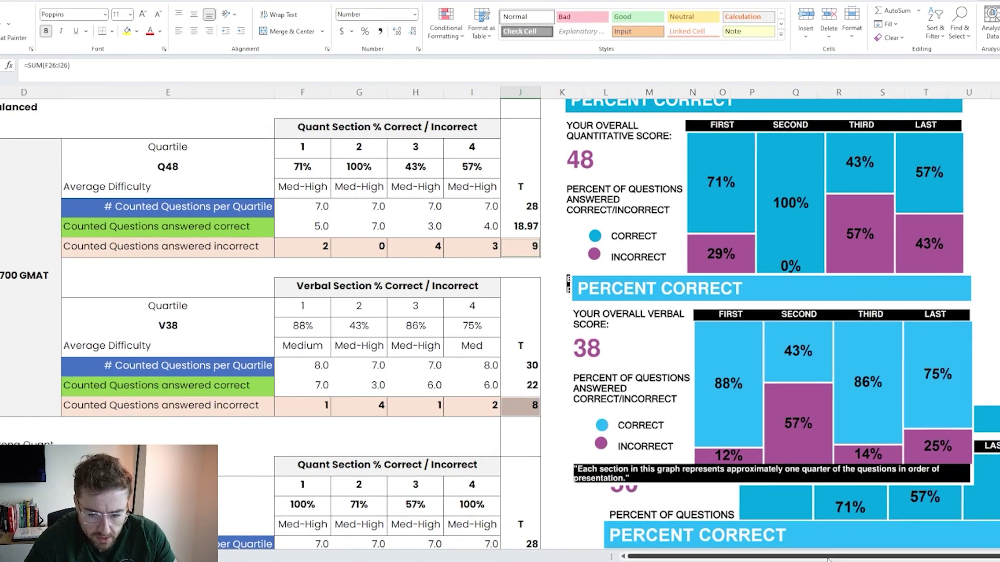
# - Move the Verbal 38 chart upward so it clears the Quantitative 50 chart below it
pyautogui.scroll(-3, 424, 256)
pyautogui.click(423, 245)
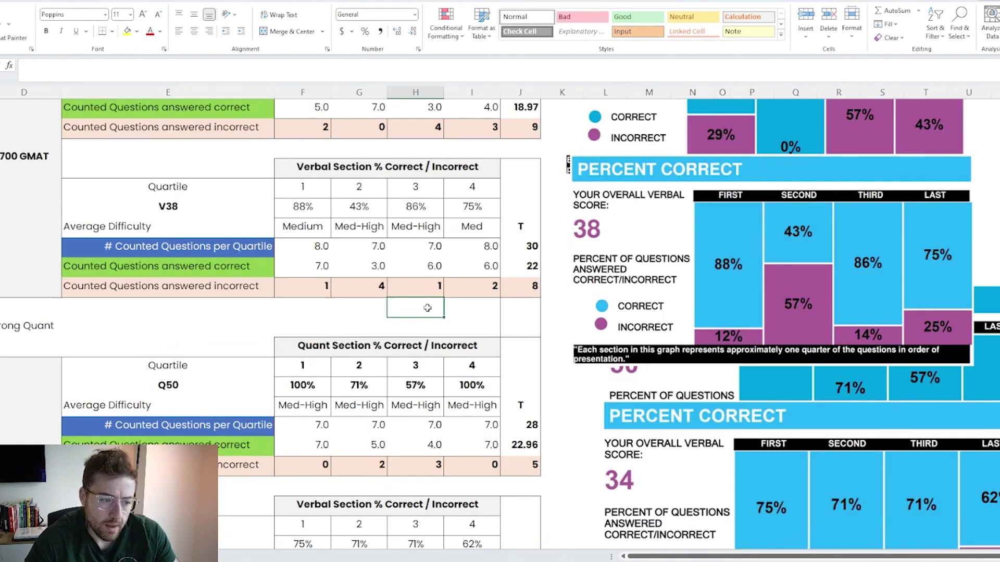
pyautogui.scroll(-1, 425, 260)
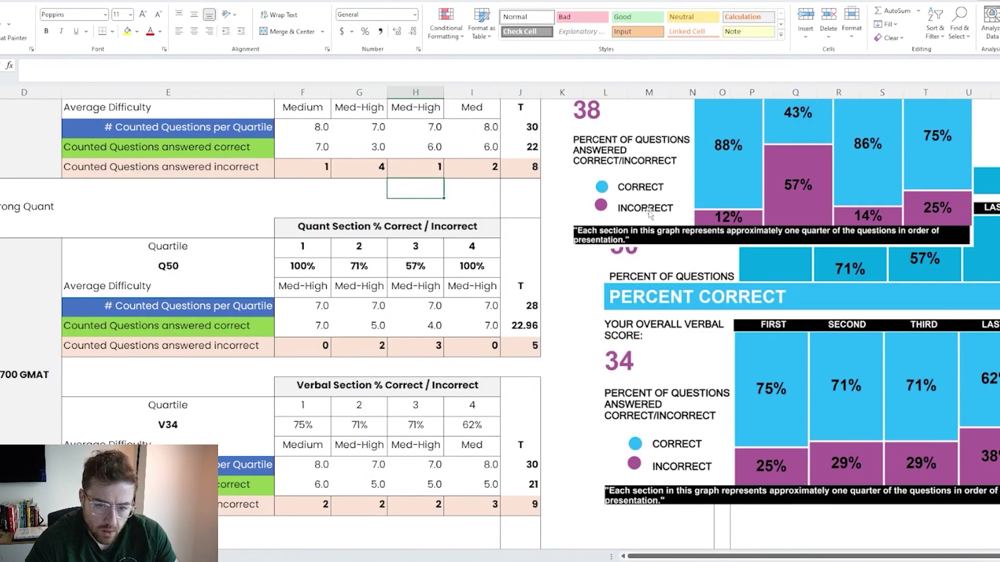
pyautogui.scroll(3, 677, 190)
pyautogui.moveTo(680, 188); pyautogui.dragTo(679, 152)
pyautogui.scroll(-3, 690, 198)
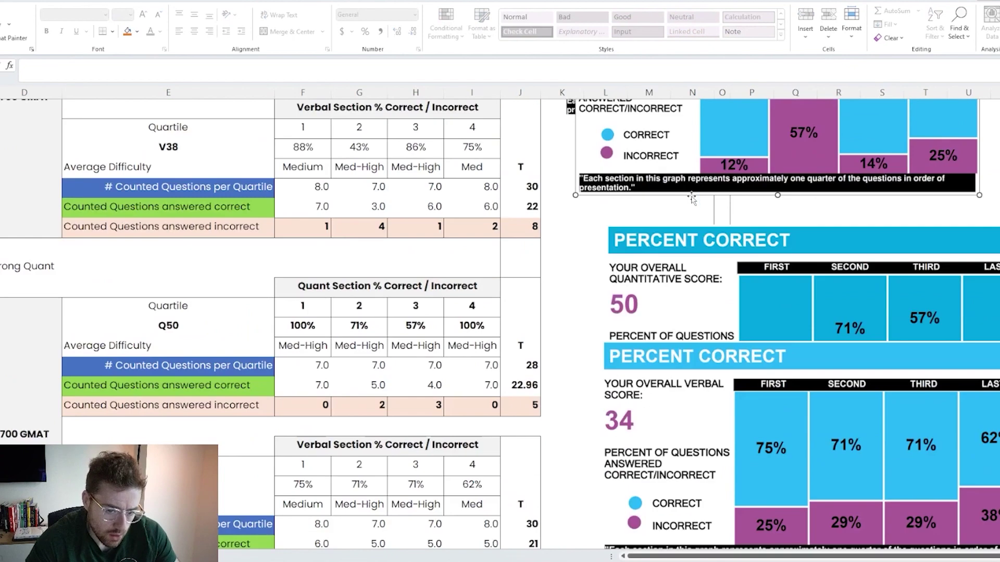
# - Stack the Quantitative 50 chart above the Verbal 34 chart beside the Q50 and V34 tables
pyautogui.moveTo(690, 233); pyautogui.dragTo(656, 233)
pyautogui.moveTo(662, 336); pyautogui.dragTo(630, 425)
pyautogui.scroll(-1, 632, 404)
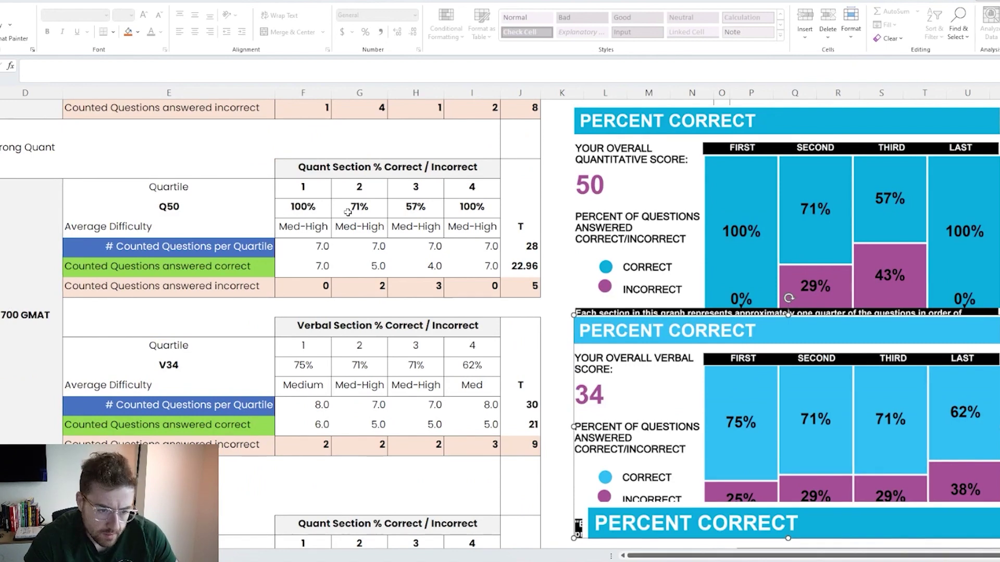
# - Compare the combined incorrect-answer totals of Q50 and V34 with those of Q47 and V41
pyautogui.click(517, 287)
pyautogui.keyDown('ctrl'); pyautogui.click(526, 444); pyautogui.keyUp('ctrl')
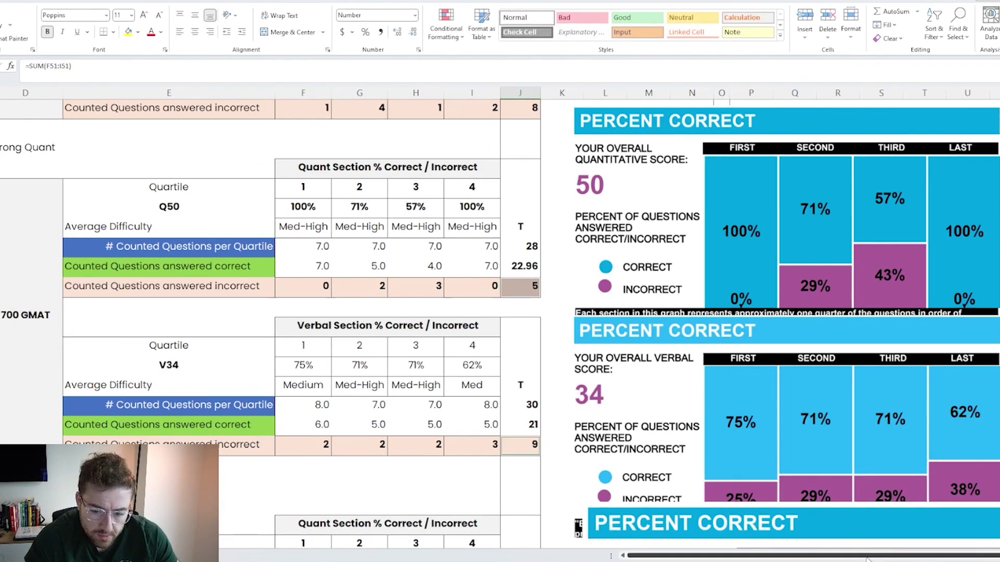
pyautogui.scroll(10, 520, 187)
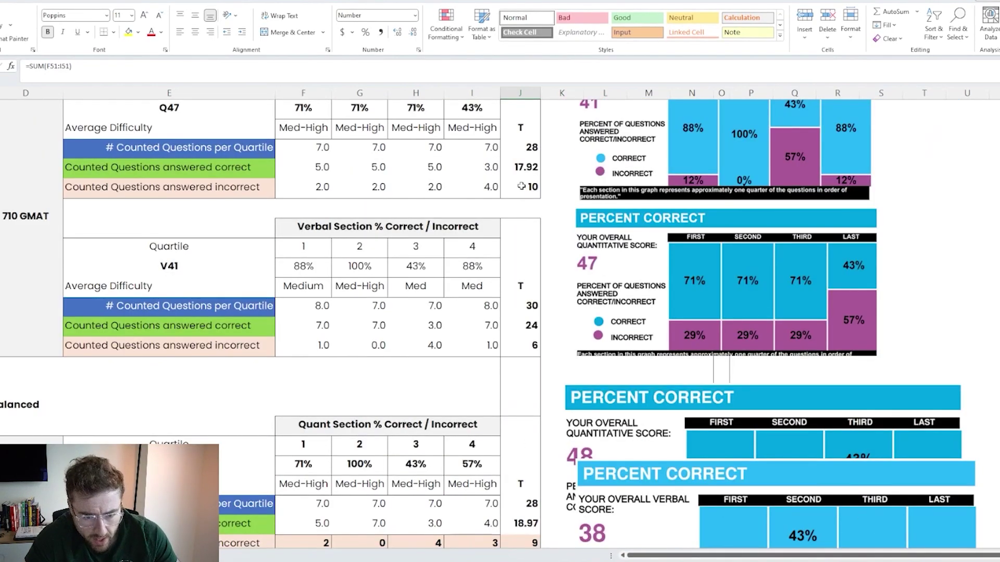
pyautogui.scroll(1, 522, 186)
pyautogui.keyDown('ctrl'); pyautogui.click(523, 245); pyautogui.keyUp('ctrl')
pyautogui.scroll(-1, 525, 404)
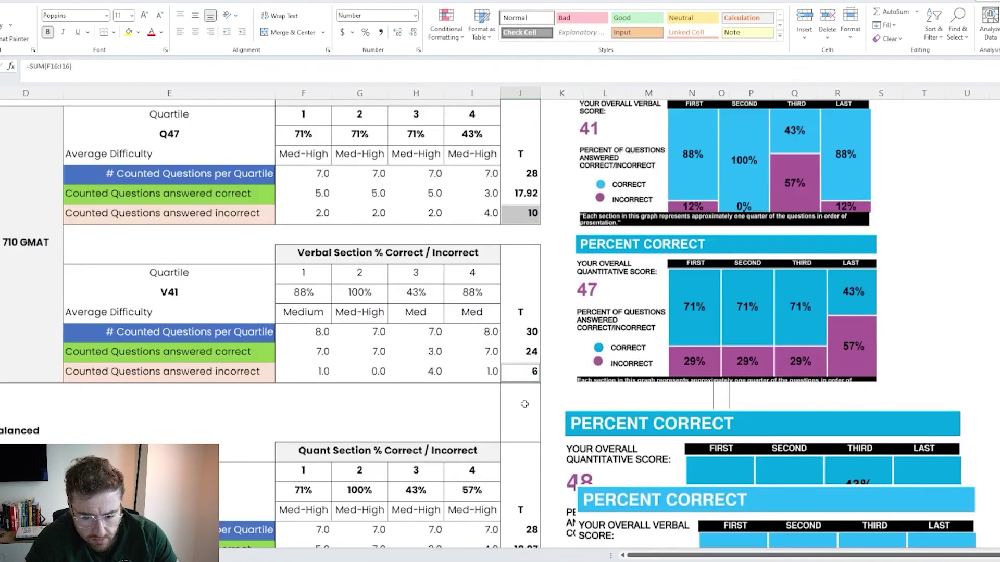
# - Review the incorrect-answer totals of the Q48 and V38 sections together
pyautogui.scroll(-4, 525, 404)
pyautogui.scroll(1, 531, 366)
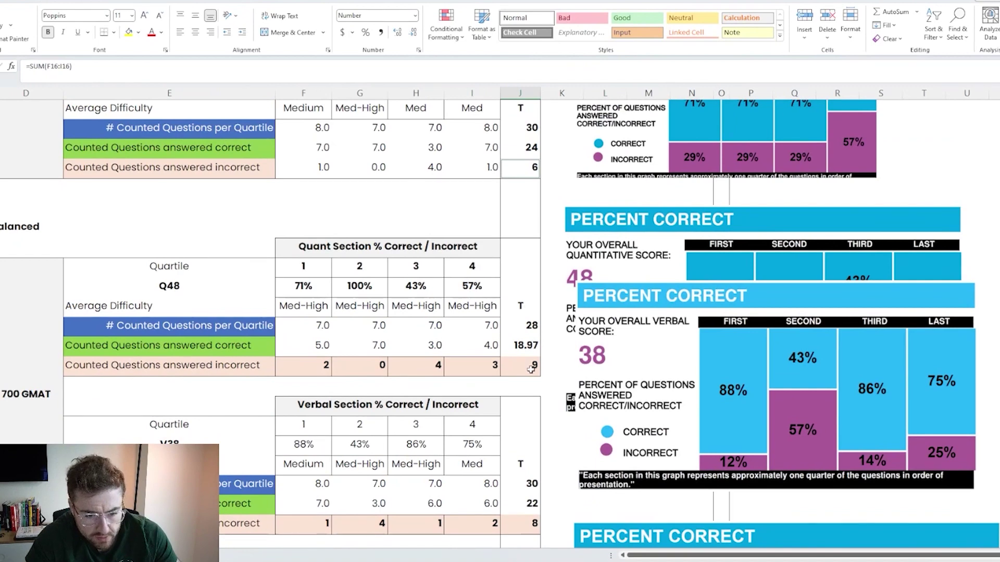
pyautogui.click(530, 367)
# - Revisit the Q47 and V41 incorrect-answer totals and compare them with the combined Q48 and V38 totals
pyautogui.scroll(3, 526, 359)
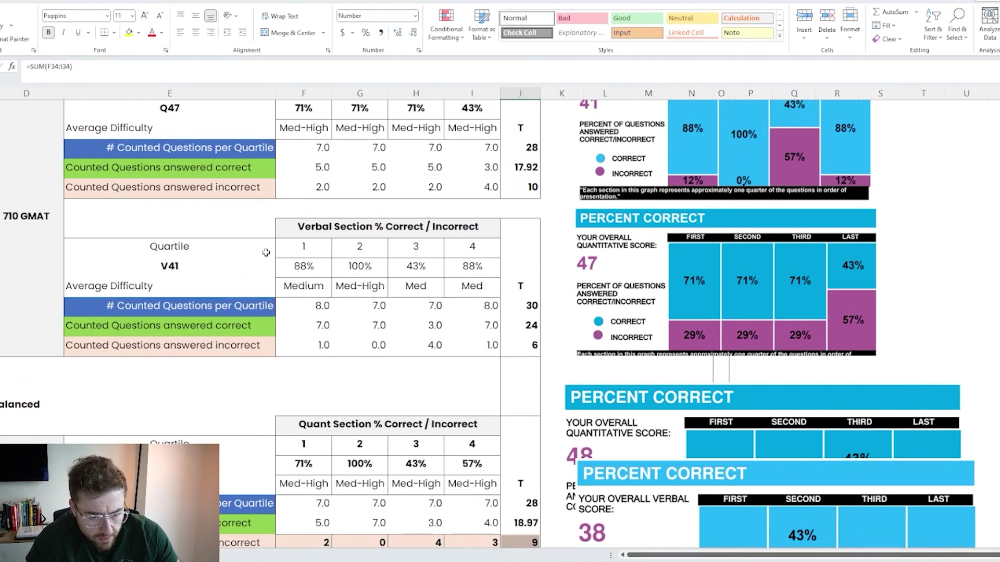
pyautogui.click(520, 365)
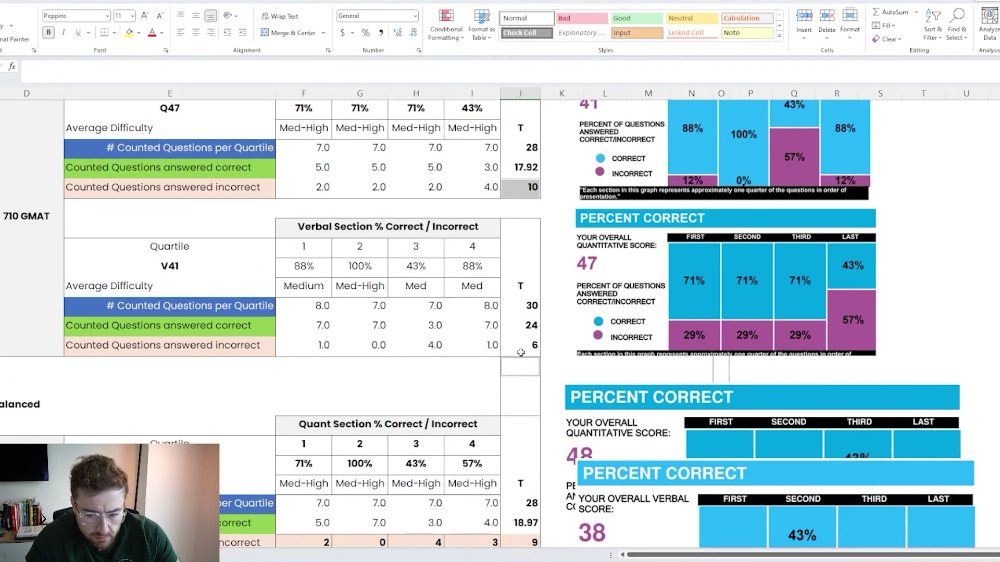
pyautogui.click(521, 349)
pyautogui.scroll(-4, 521, 348)
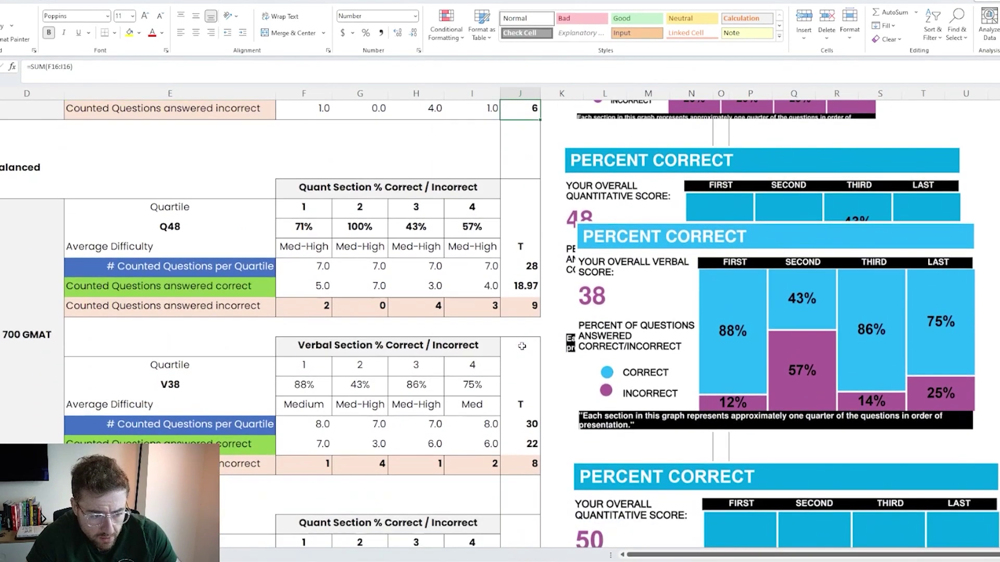
pyautogui.click(520, 306)
pyautogui.keyDown('ctrl'); pyautogui.click(520, 463); pyautogui.keyUp('ctrl')
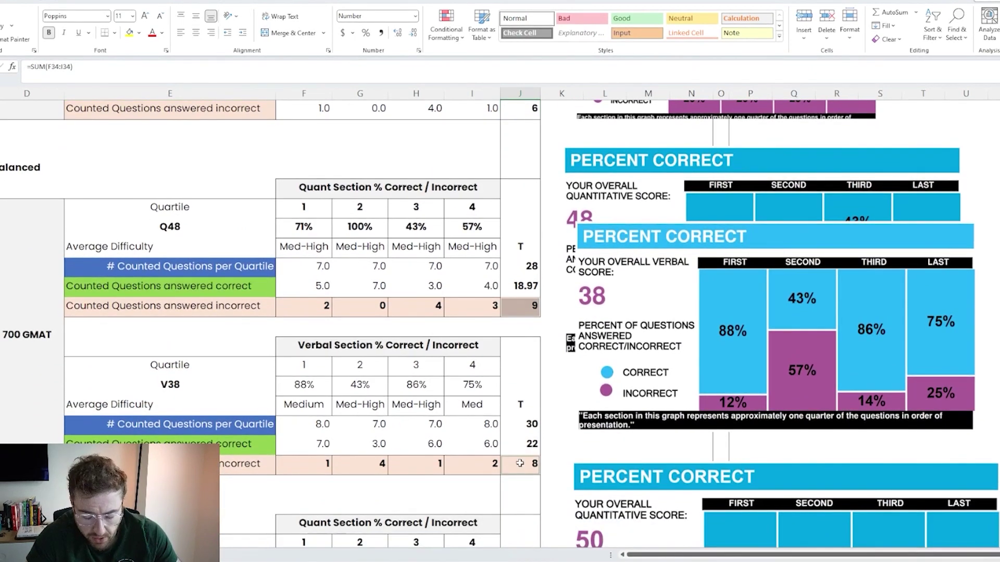
# - Select the Q50 and V34 incorrect-answer totals together to examine their sum
pyautogui.scroll(-3, 521, 461)
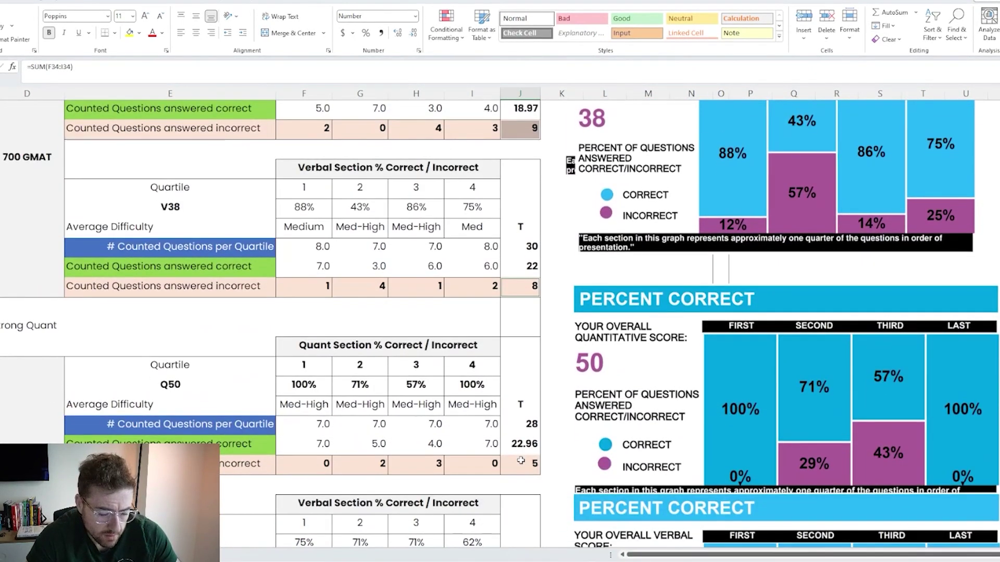
pyautogui.scroll(-2, 521, 461)
pyautogui.click(523, 354)
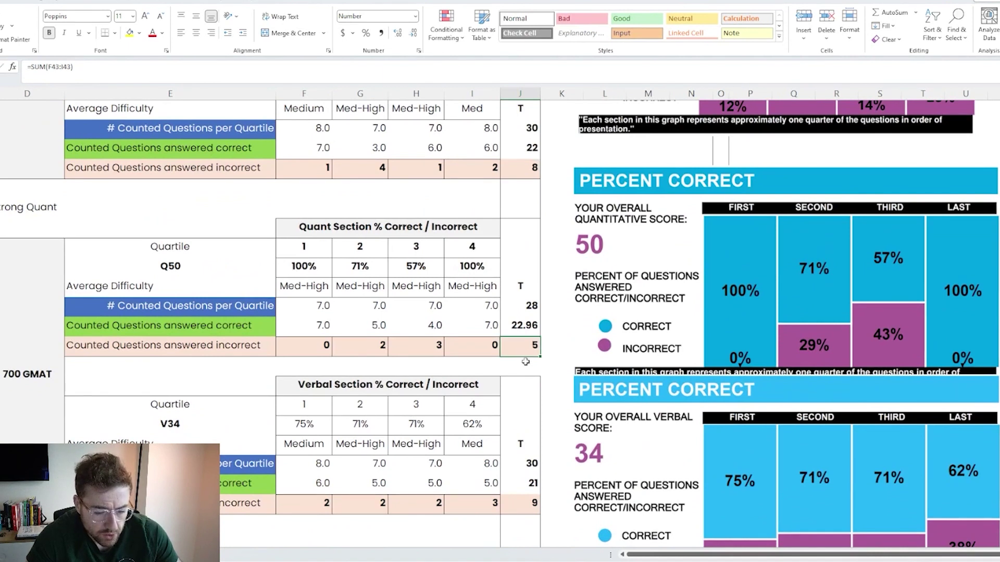
pyautogui.keyDown('ctrl'); pyautogui.click(524, 503); pyautogui.keyUp('ctrl')
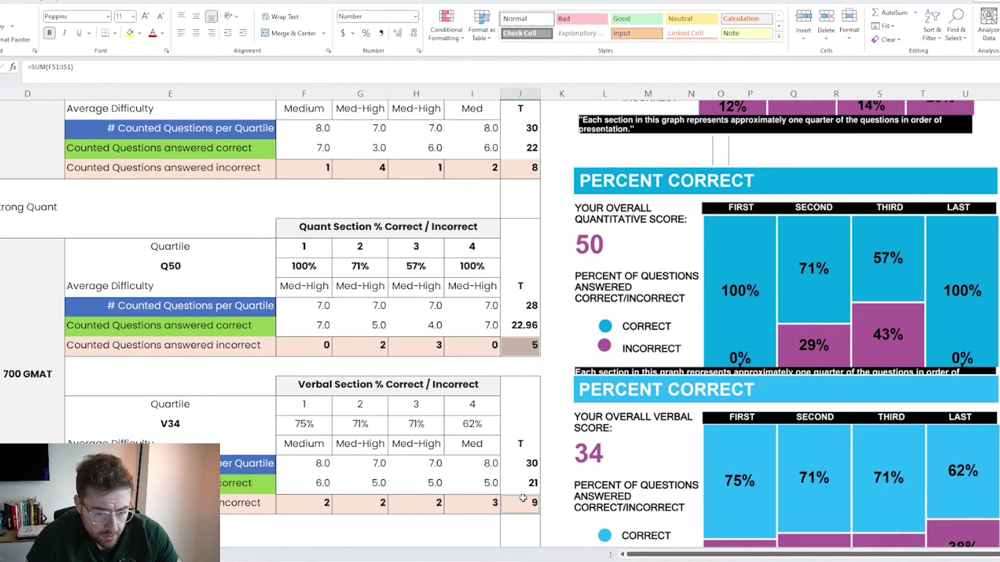
# - Inspect the Q50 total of incorrect answers against the V34 total, one cell at a time
pyautogui.scroll(-1, 522, 494)
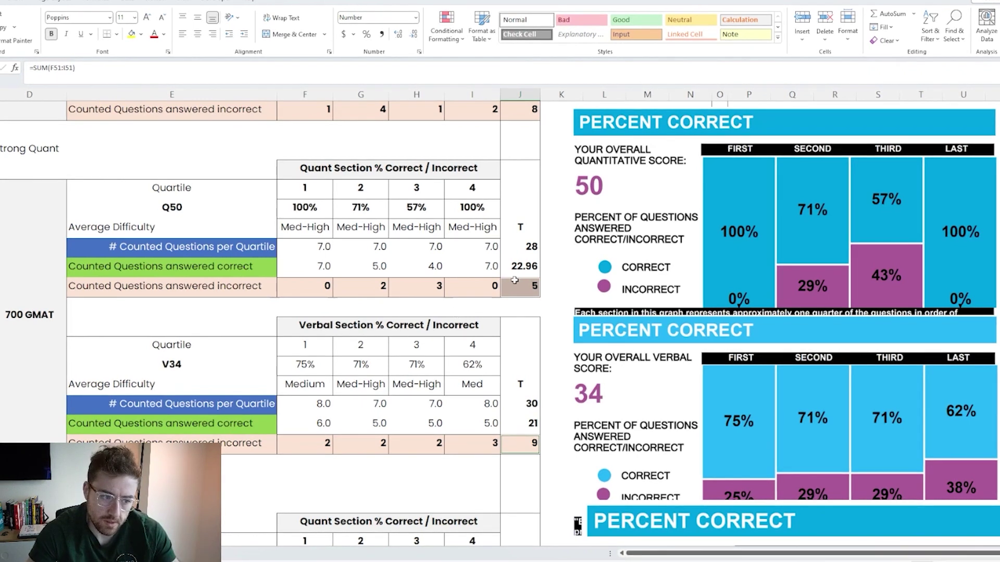
pyautogui.click(524, 293)
pyautogui.click(529, 442)
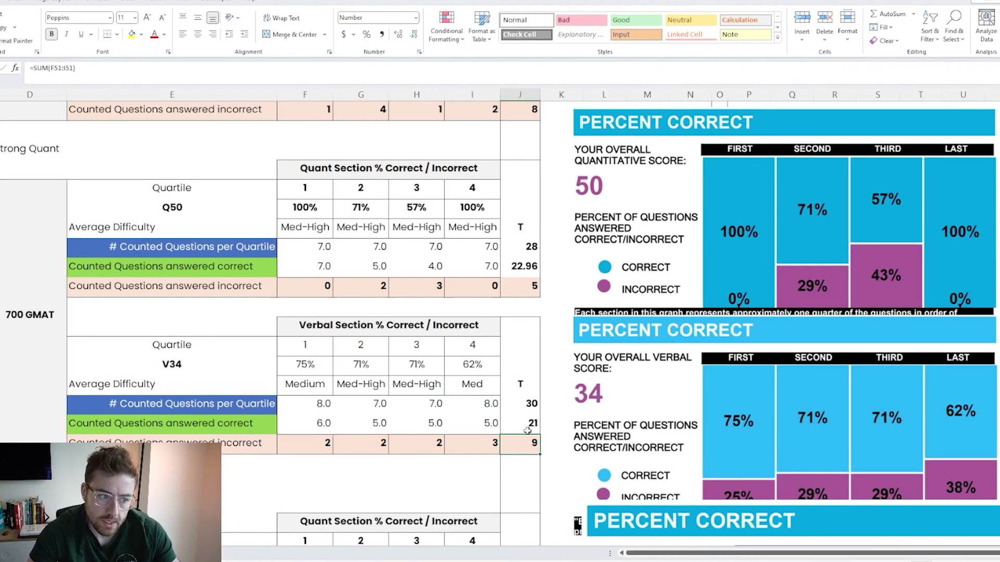
pyautogui.click(526, 289)
pyautogui.click(511, 443)
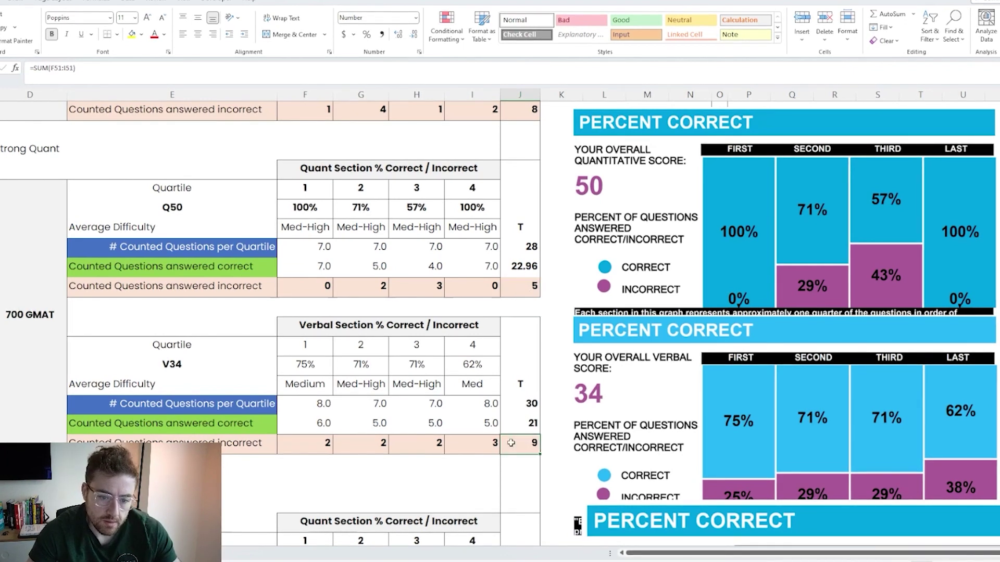
# - Place the Quantitative 46 chart and the Verbal 40 chart beside the Q46 and V40 tables
pyautogui.scroll(-1, 510, 442)
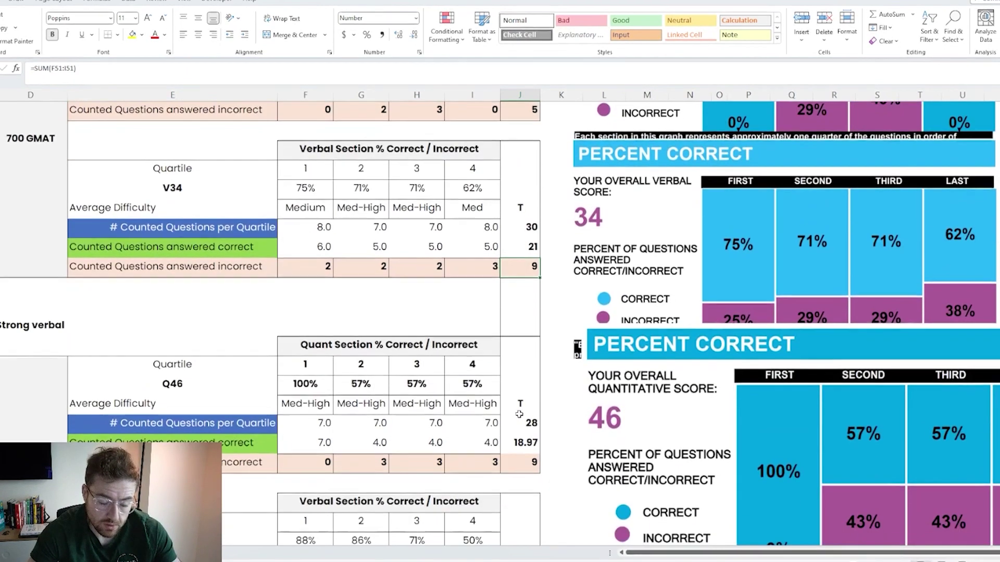
pyautogui.scroll(-3, 519, 414)
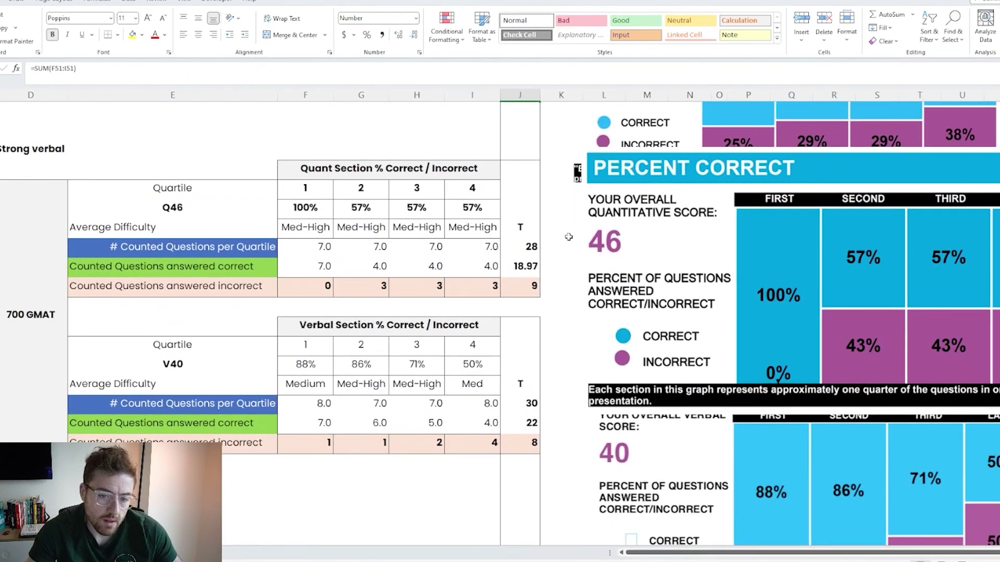
pyautogui.moveTo(656, 251); pyautogui.dragTo(647, 215)
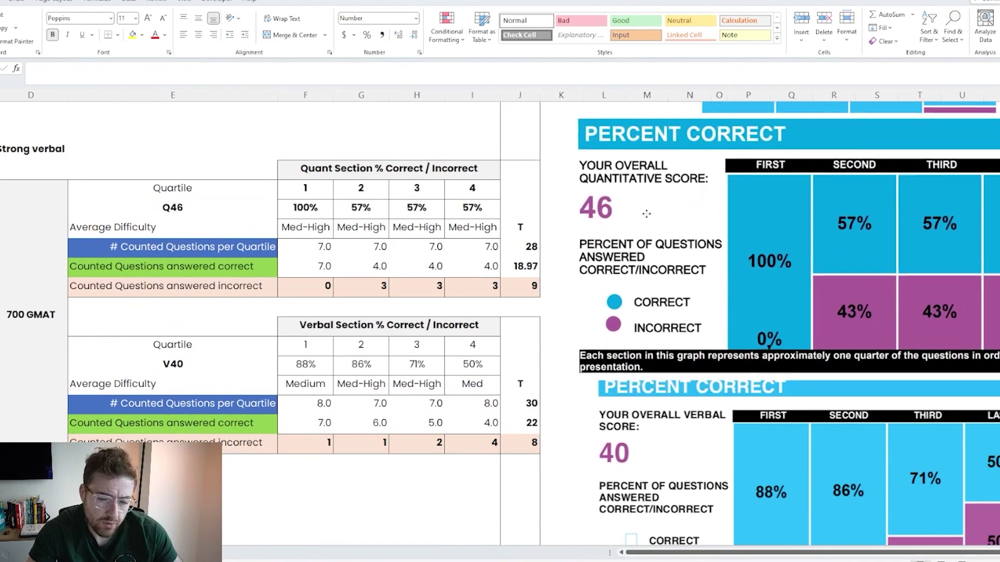
pyautogui.moveTo(631, 405); pyautogui.dragTo(614, 417)
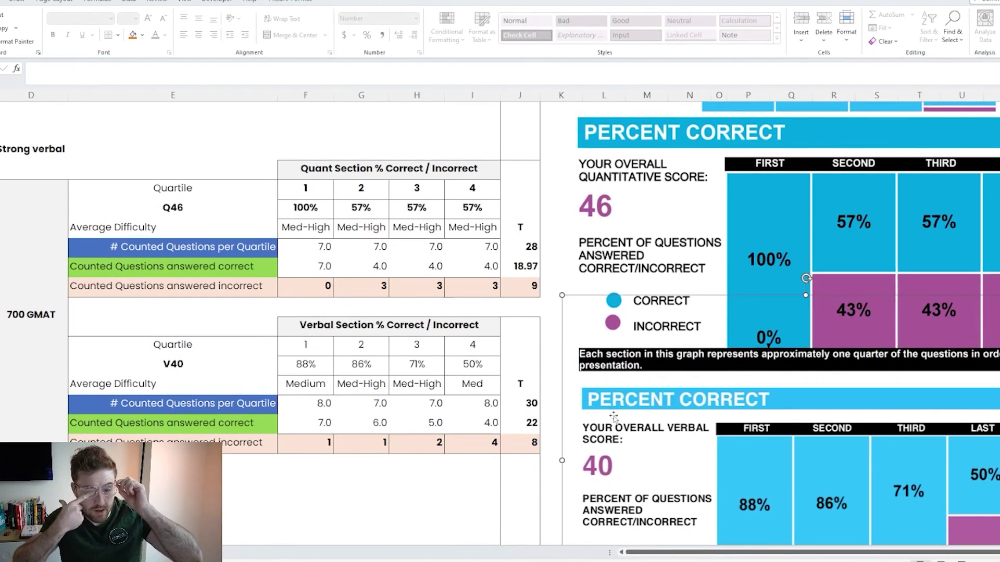
# - Shift the Verbal 40 chart slightly to line up its columns beneath the Quantitative 46 chart, and return to the Q46 first-quartile percentage
pyautogui.scroll(-2, 843, 498)
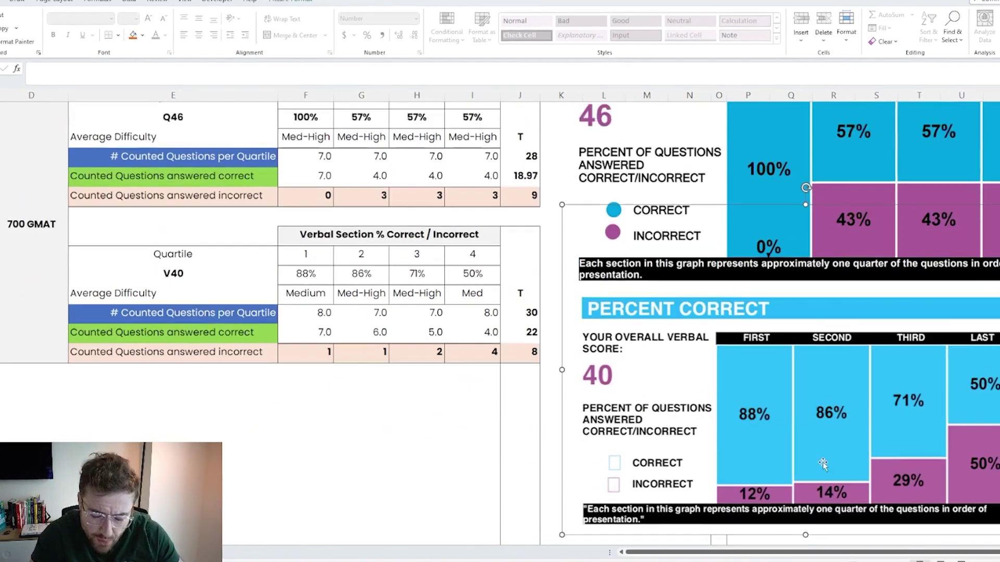
pyautogui.scroll(1, 830, 475)
pyautogui.moveTo(822, 461); pyautogui.dragTo(833, 467)
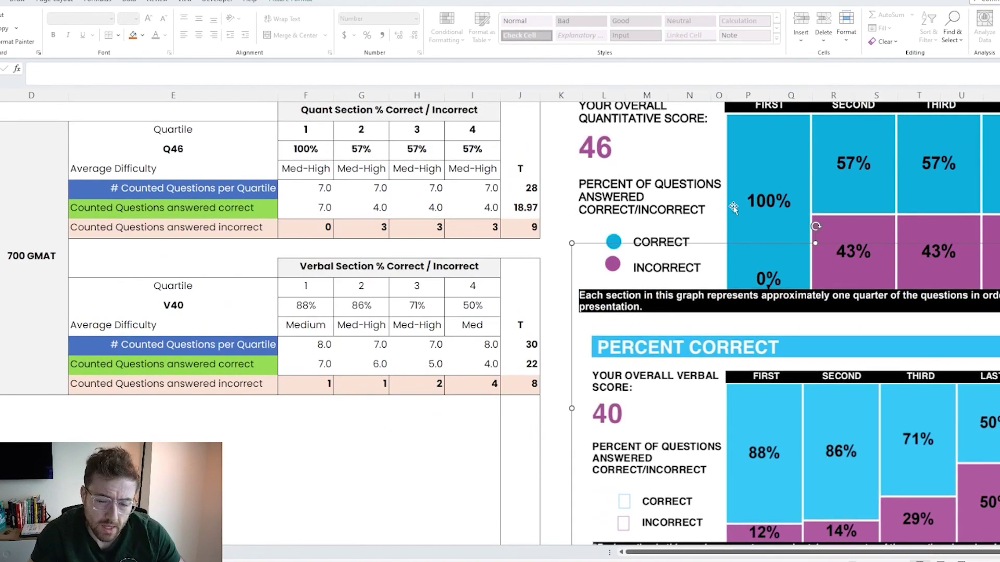
pyautogui.click(733, 208)
pyautogui.scroll(1, 733, 208)
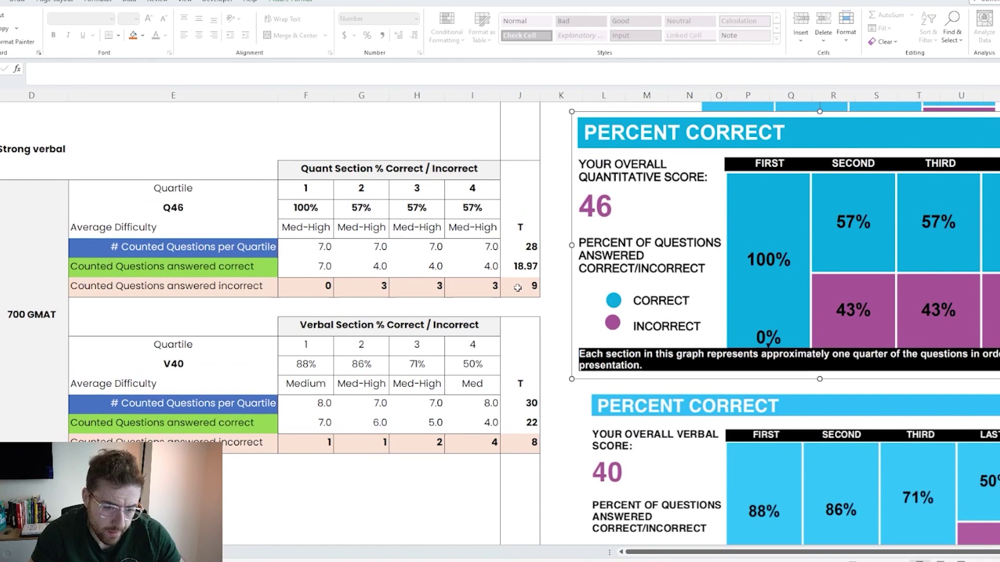
pyautogui.press('Escape')
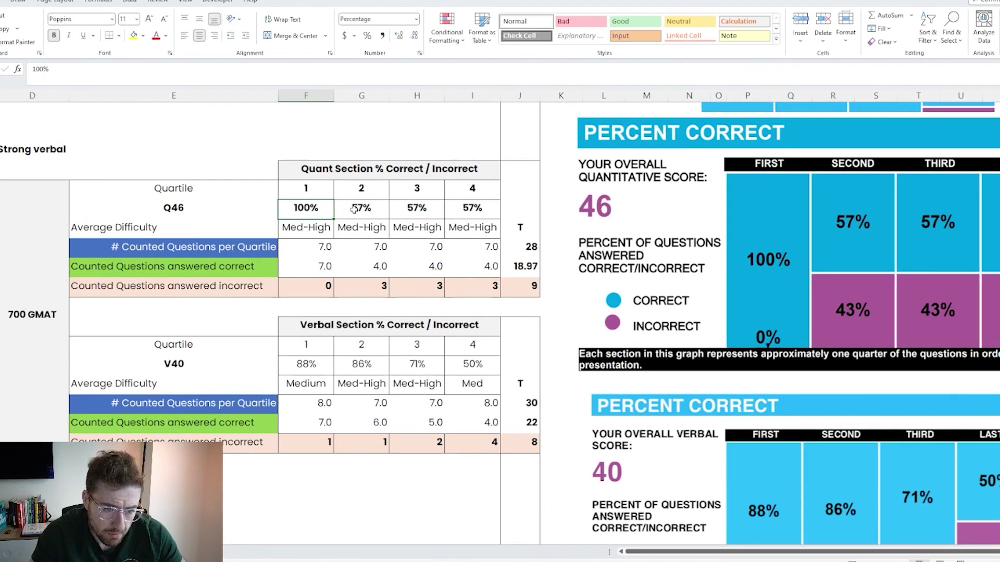
# - Clear the average difficulty entries for all four quartiles in both the Q46 and V40 tables
pyautogui.moveTo(355, 210); pyautogui.dragTo(460, 206)
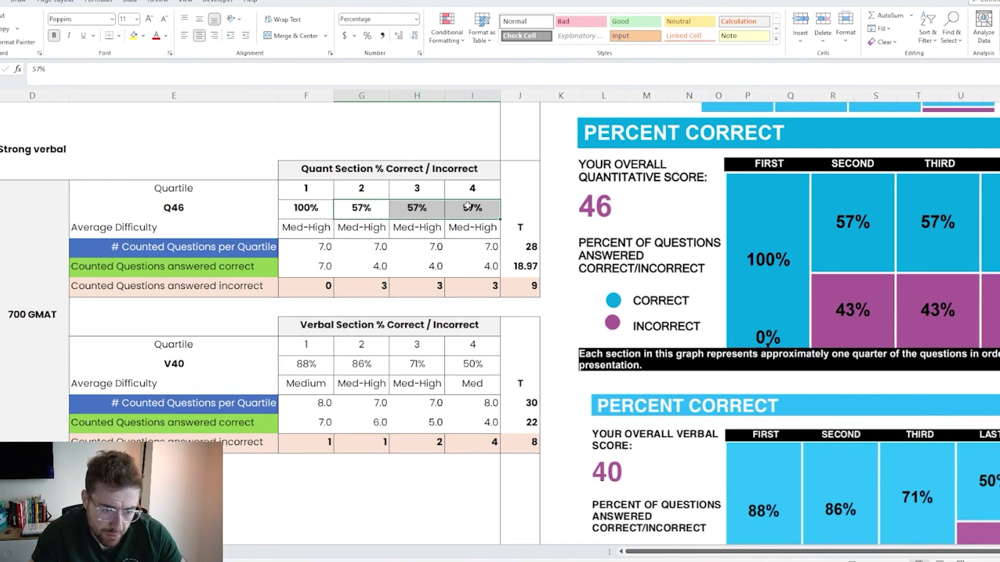
pyautogui.moveTo(313, 228); pyautogui.dragTo(466, 232)
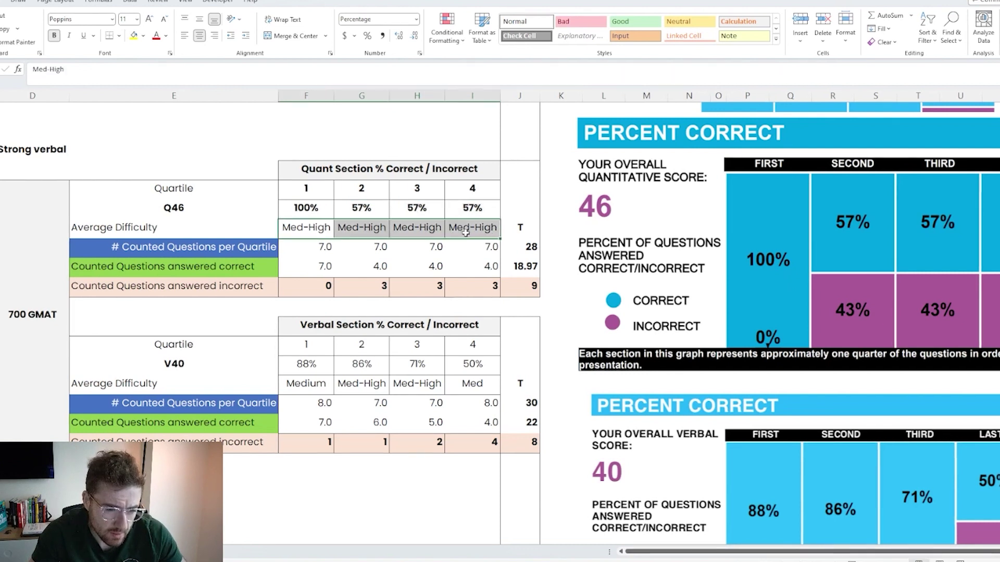
pyautogui.press('Delete')
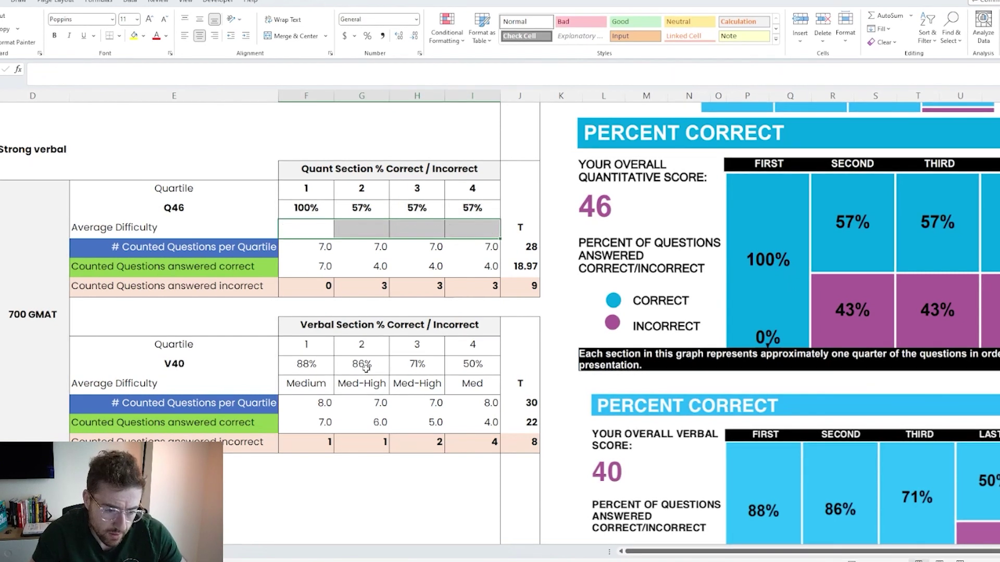
pyautogui.moveTo(318, 384); pyautogui.dragTo(442, 384)
pyautogui.press('Delete')
# - Select the Q46 and V40 incorrect-answer totals together to examine their sum
pyautogui.click(458, 262)
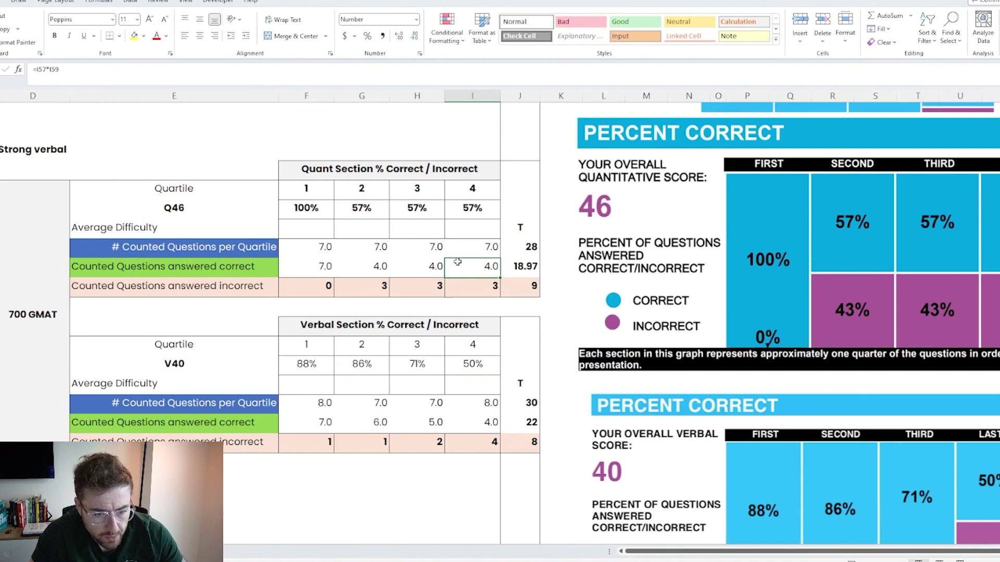
pyautogui.click(525, 286)
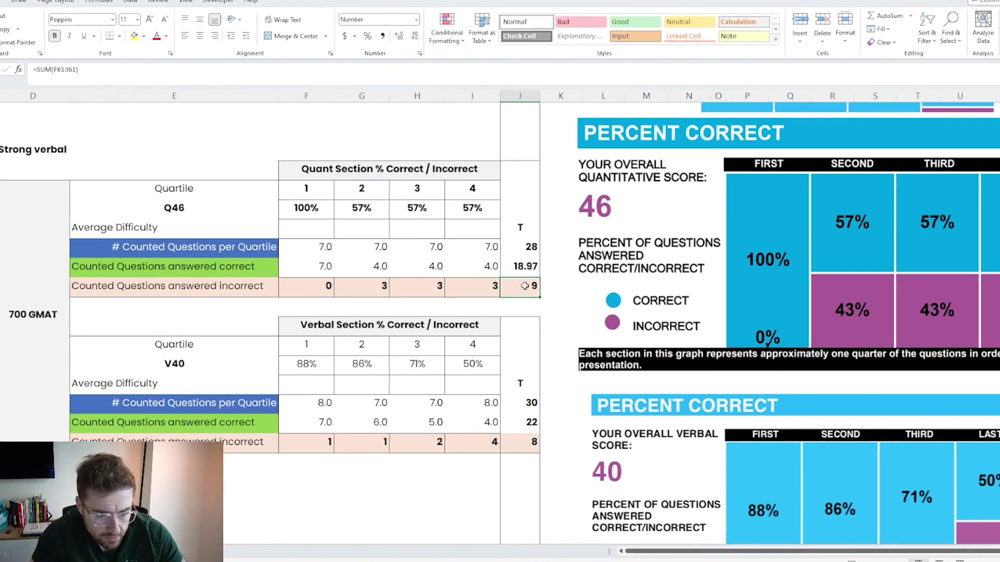
pyautogui.keyDown('ctrl'); pyautogui.click(525, 442); pyautogui.keyUp('ctrl')
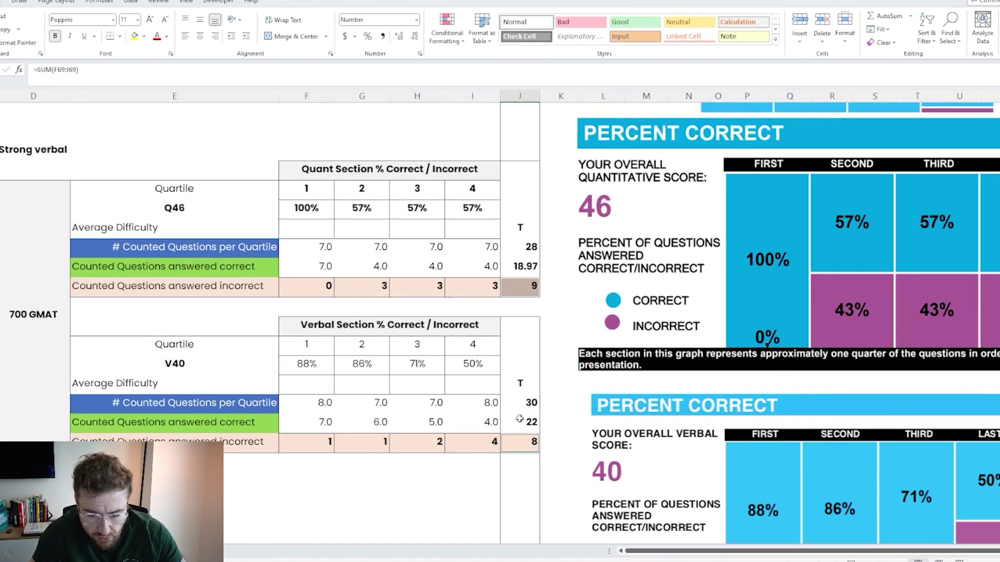
# - Review the incorrect-answer totals of the 700 and 710 GMAT profiles from V34 up to Q47 and V41, then return to Q46 and V40
pyautogui.scroll(5, 520, 418)
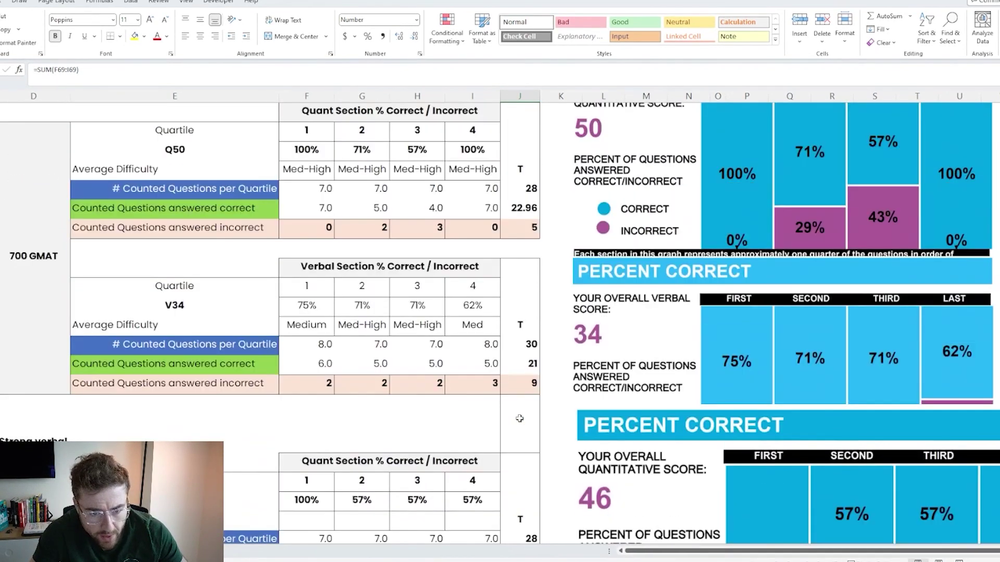
pyautogui.click(531, 386)
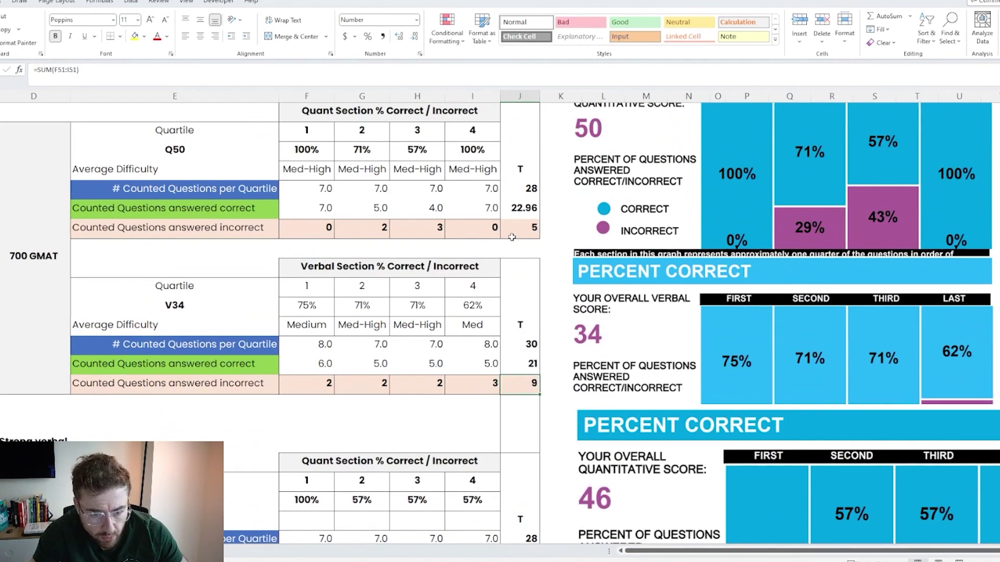
pyautogui.scroll(6, 512, 237)
pyautogui.click(521, 245)
pyautogui.scroll(-1, 521, 248)
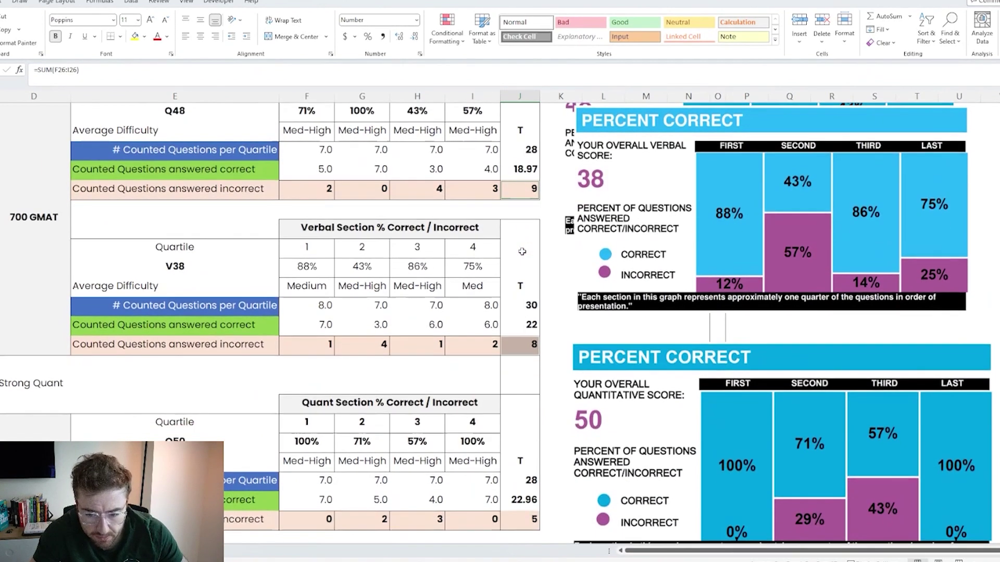
pyautogui.scroll(7, 522, 252)
pyautogui.click(524, 249)
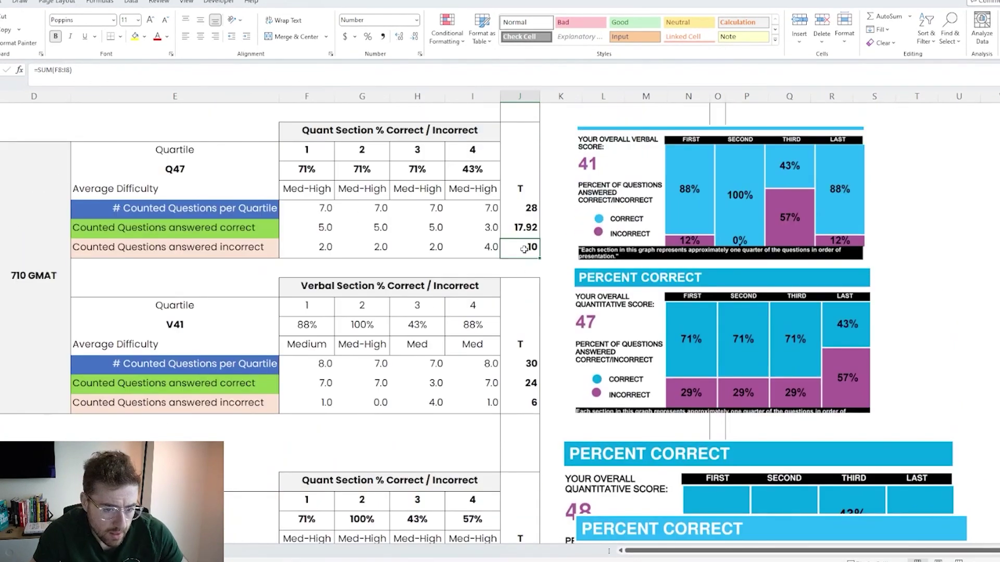
pyautogui.click(526, 407)
pyautogui.scroll(-15, 523, 407)
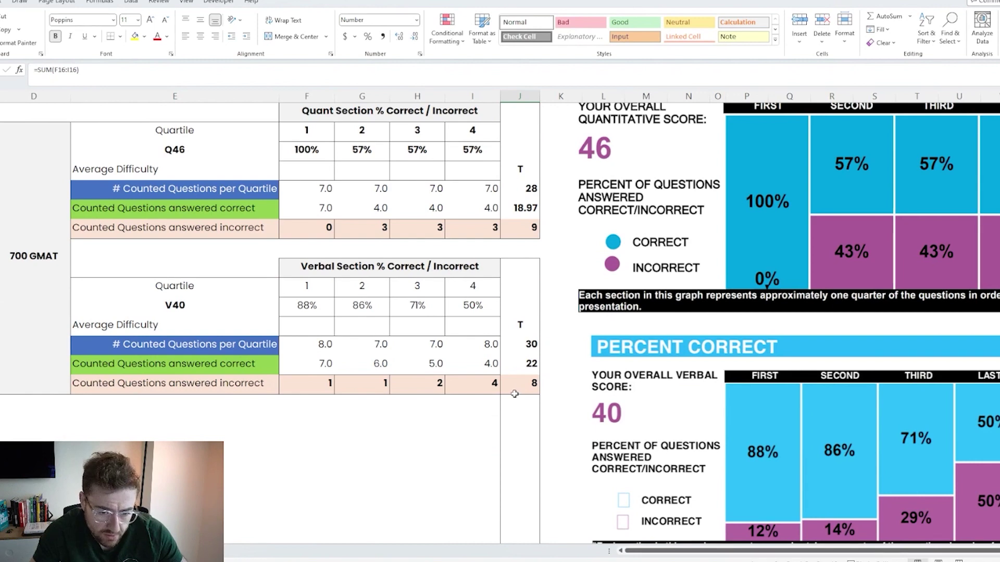
pyautogui.scroll(-3, 515, 388)
pyautogui.scroll(4, 514, 375)
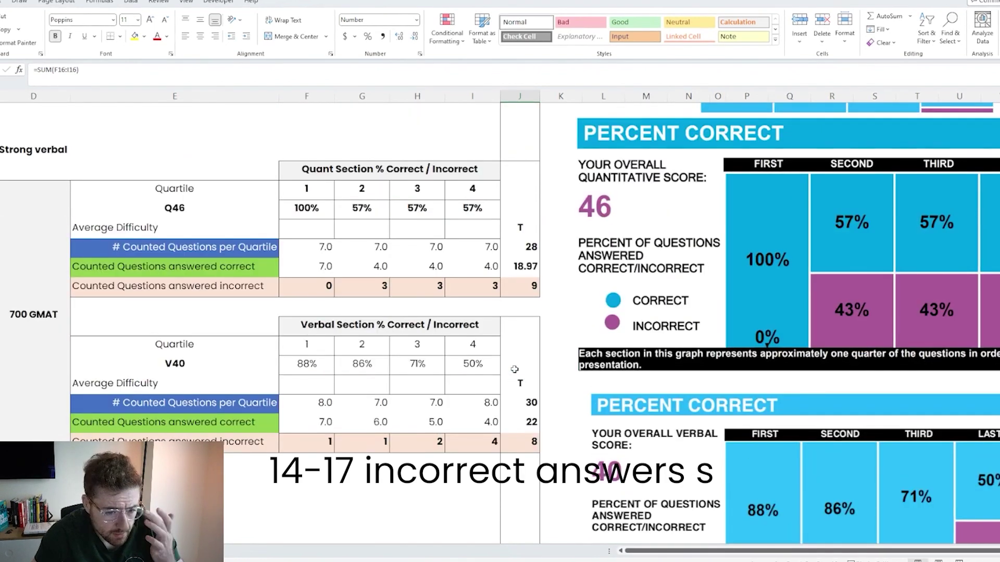
# - Select the first-quartile percentages of the V40, Q46, V34 and Q50 tables together
pyautogui.moveTo(230, 362); pyautogui.dragTo(475, 357)
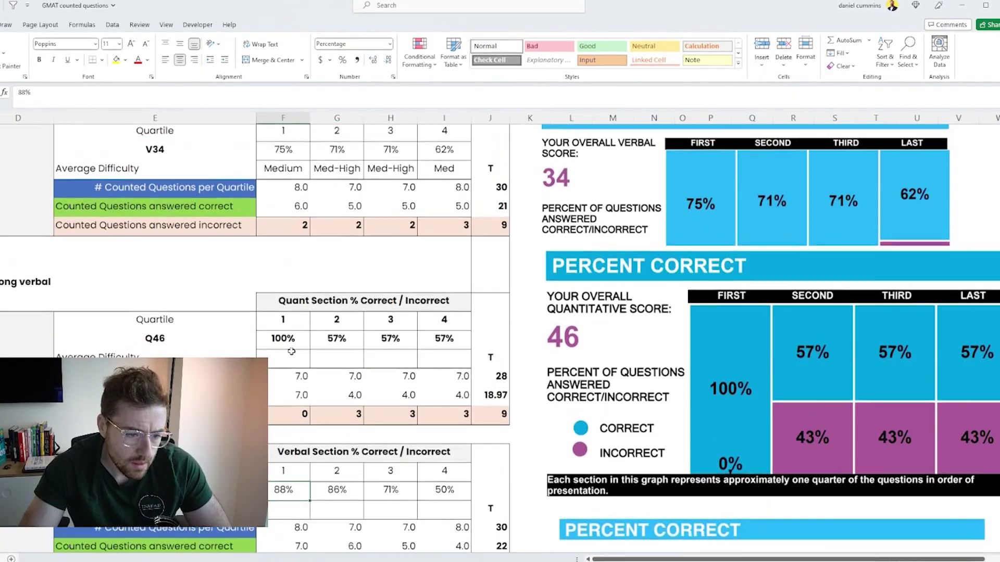
pyautogui.click(286, 341)
pyautogui.scroll(3, 288, 323)
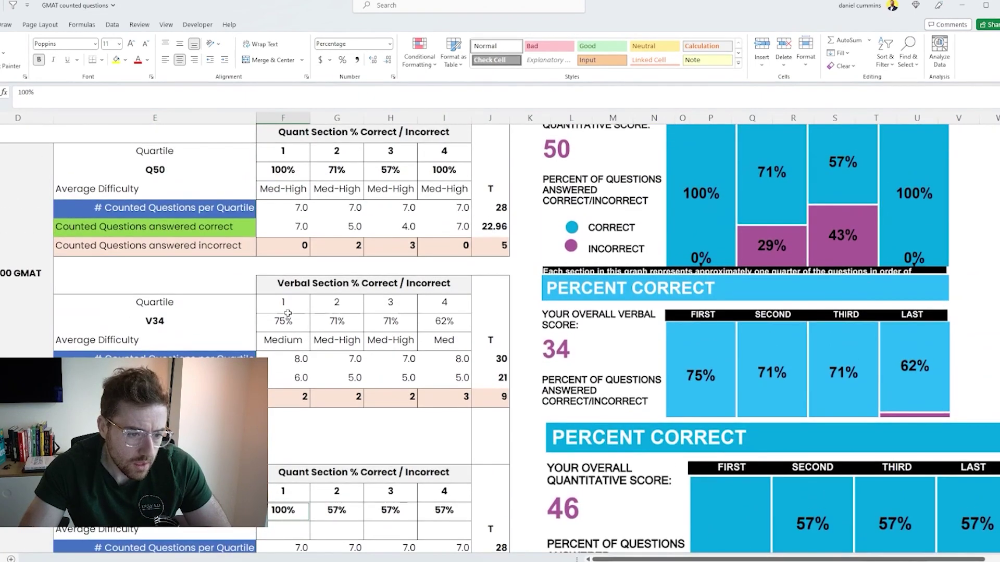
pyautogui.click(287, 314)
pyautogui.click(296, 167)
# - Compare the quartile percentages in the percent-correct charts across all the score profiles, from Verbal 40 up to Verbal 41
pyautogui.scroll(6, 295, 167)
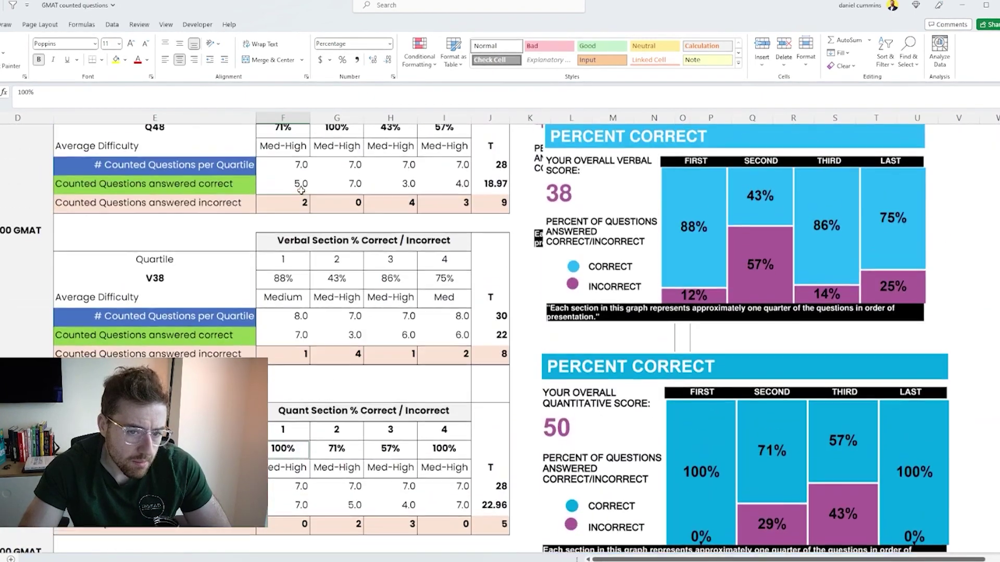
pyautogui.scroll(-3, 678, 227)
pyautogui.scroll(-9, 678, 227)
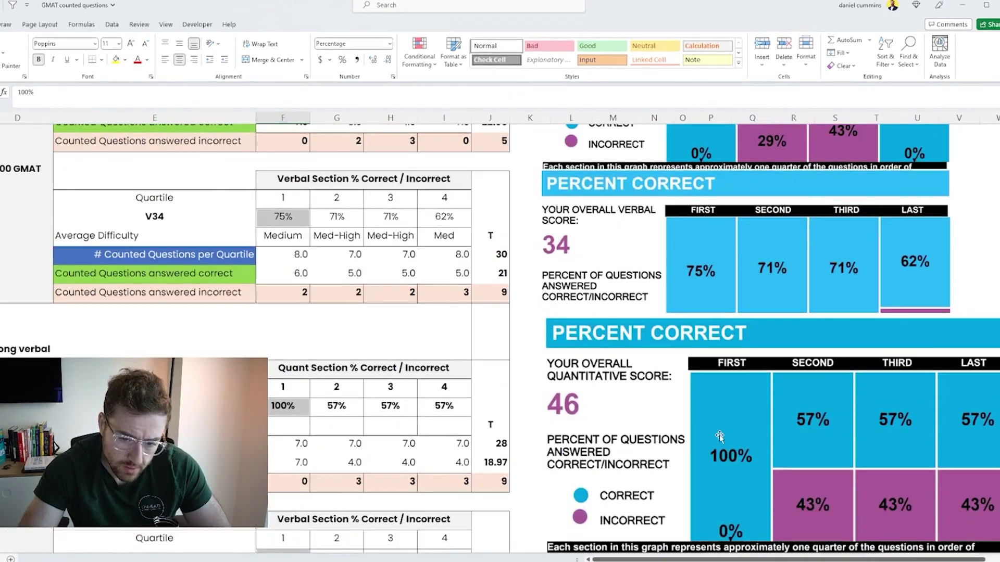
pyautogui.scroll(-3, 725, 457)
pyautogui.scroll(9, 724, 457)
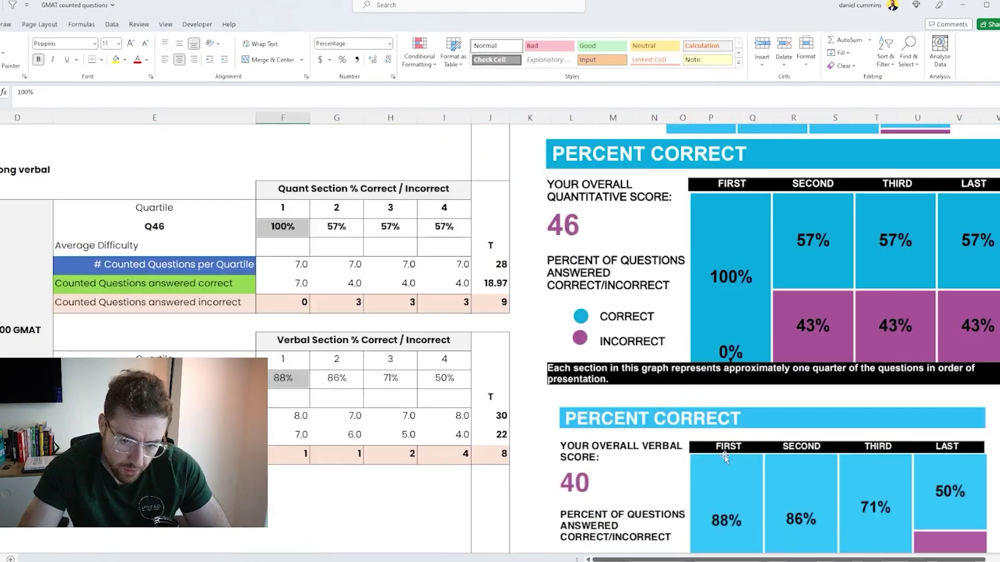
pyautogui.scroll(-12, 724, 457)
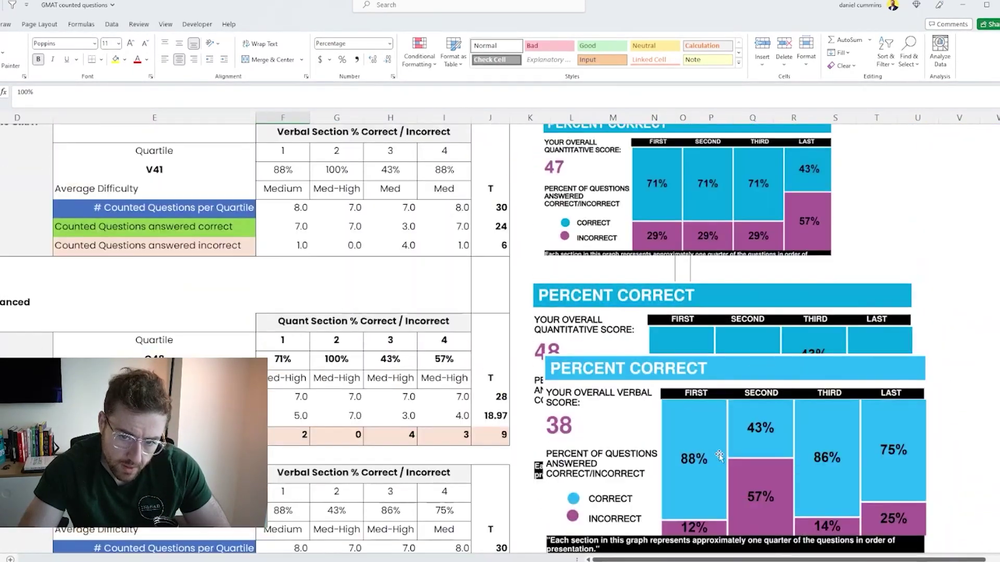
pyautogui.scroll(4, 715, 458)
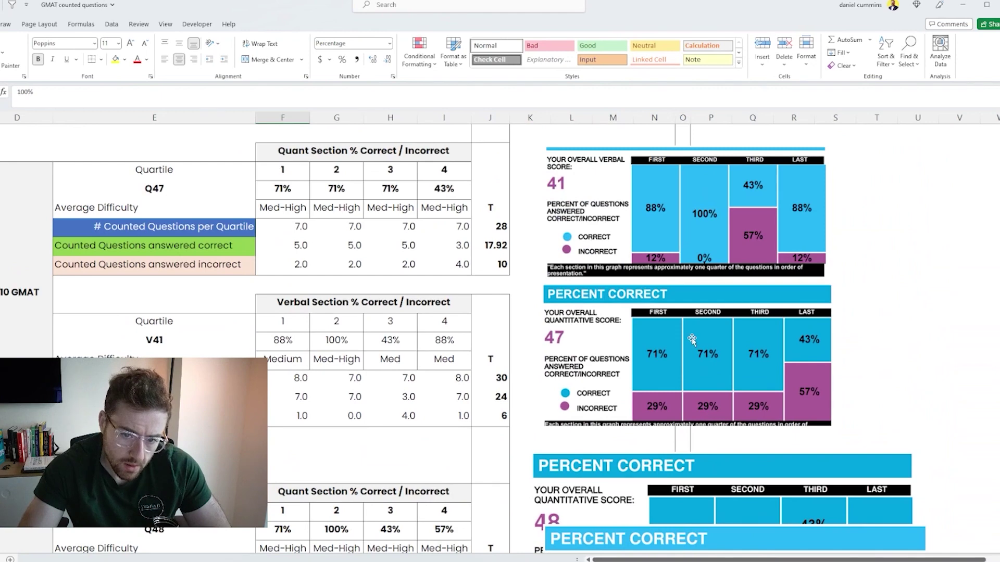
pyautogui.scroll(-7, 692, 341)
pyautogui.scroll(-2, 692, 341)
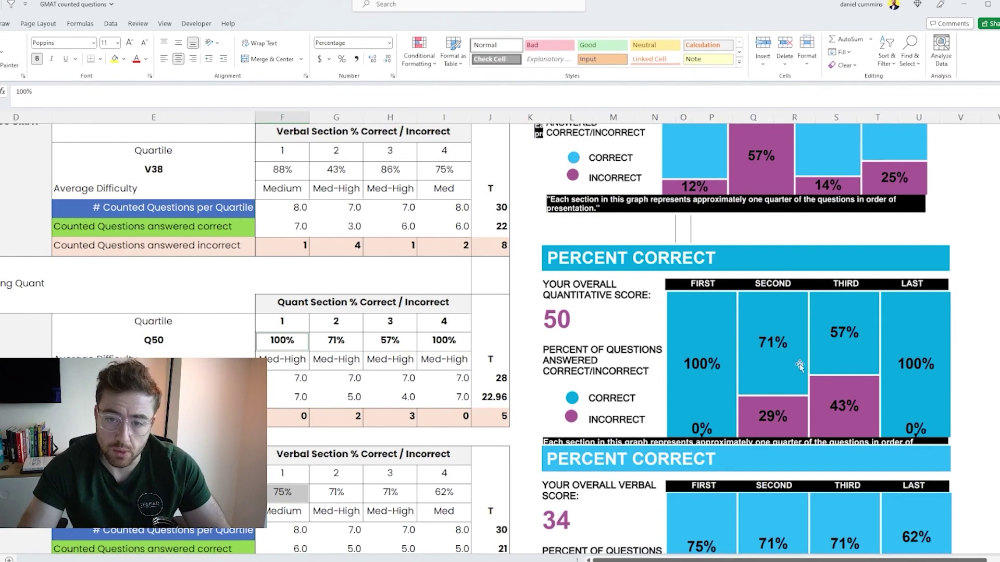
pyautogui.scroll(1, 792, 380)
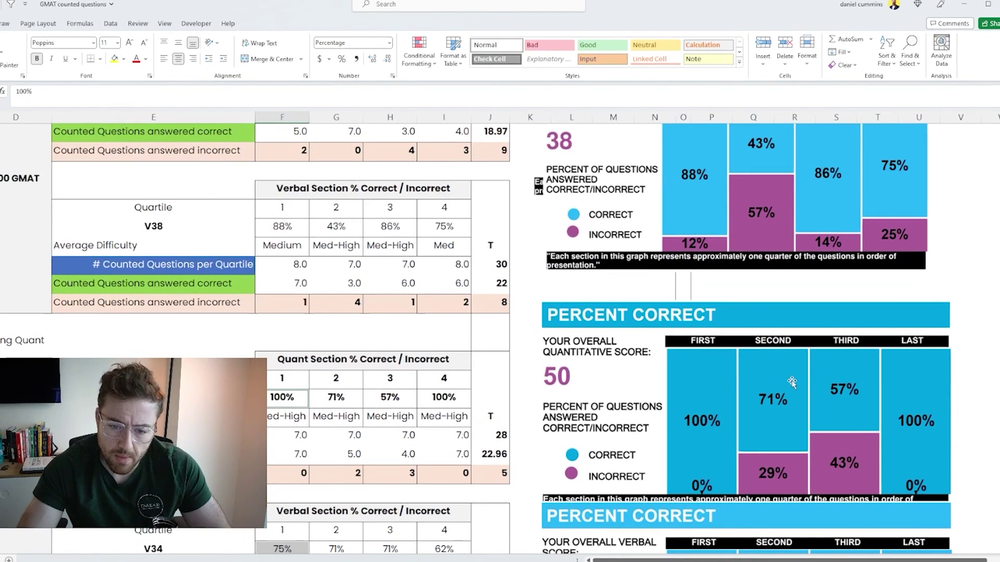
pyautogui.scroll(6, 793, 380)
pyautogui.scroll(2, 791, 380)
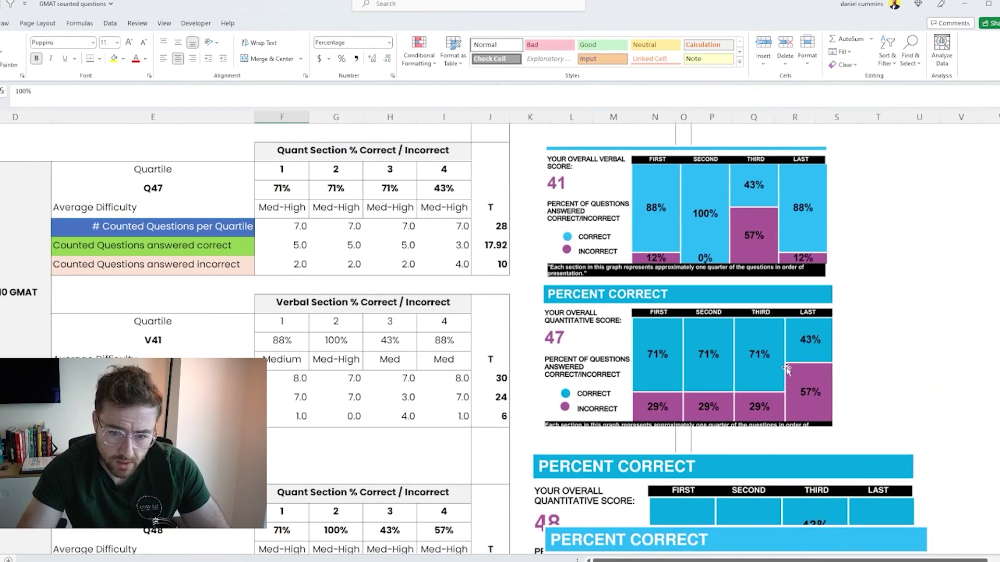
# - Move the overlapping Quantitative 48 and Verbal 38 charts apart, with the Quantitative 48 chart above the Verbal 38 chart
pyautogui.scroll(-1, 785, 375)
pyautogui.click(668, 227)
pyautogui.scroll(1, 668, 227)
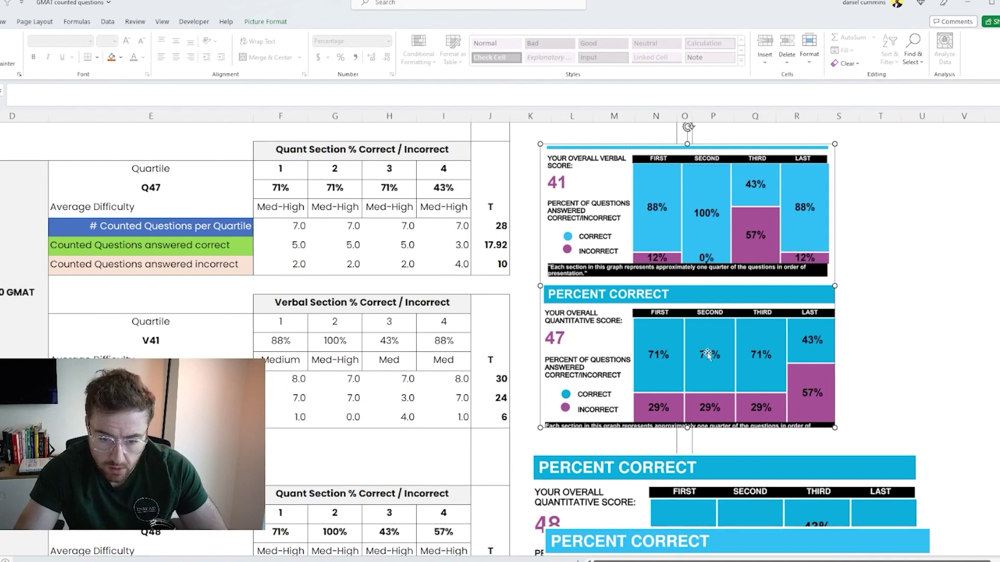
pyautogui.scroll(-2, 677, 364)
pyautogui.moveTo(641, 259); pyautogui.dragTo(634, 306)
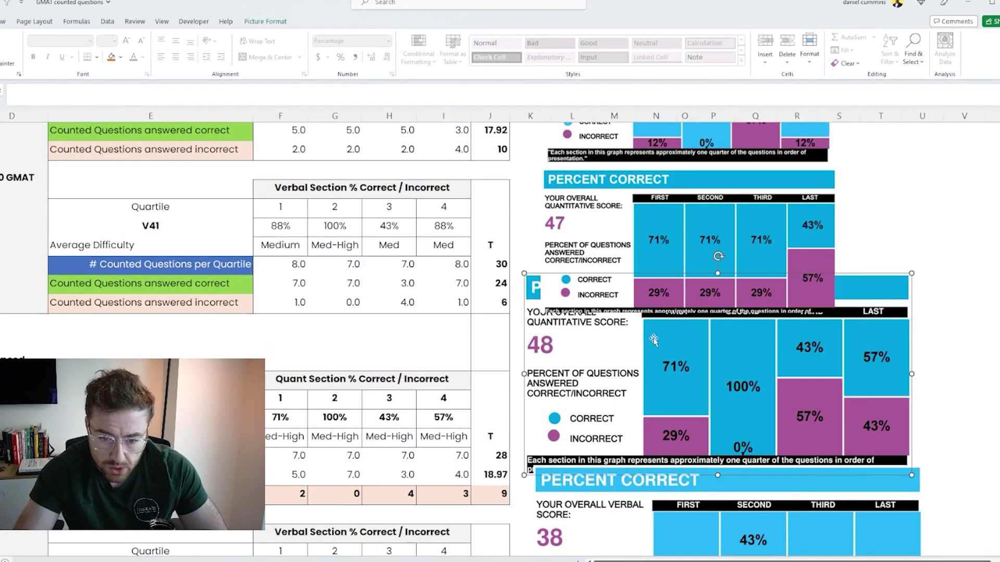